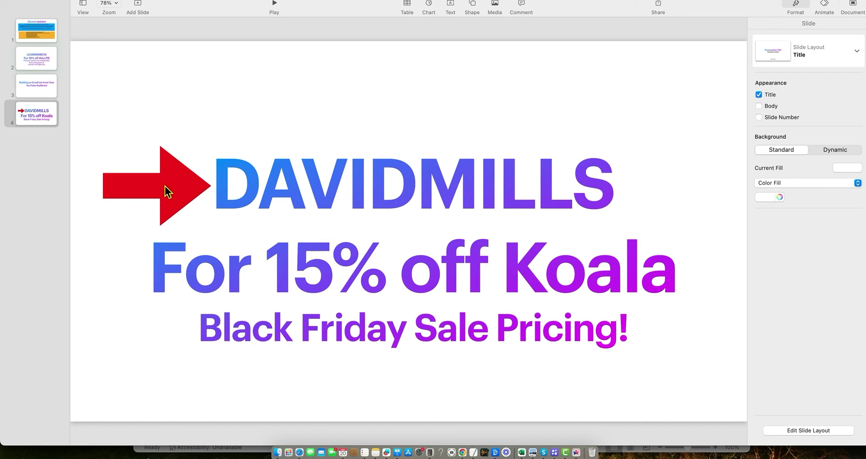
Step: Move the red arrow on the Keynote slide so it sits beside the discount code
{"action": "mouse_move", "coordinate": [164, 189]}
{"action": "left_mouse_down"}
{"action": "mouse_move", "coordinate": [157, 180]}
{"action": "mouse_move", "coordinate": [140, 195]}
{"action": "mouse_move", "coordinate": [148, 189]}
{"action": "left_mouse_up"}
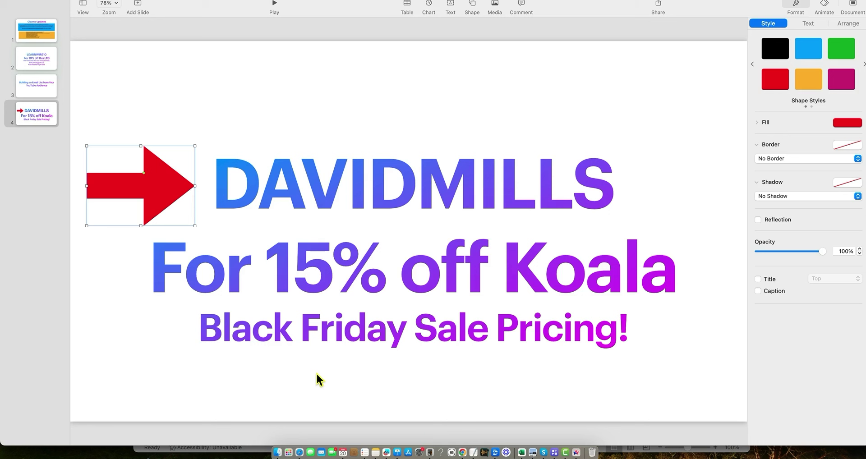
{"action": "mouse_move", "coordinate": [167, 189]}
{"action": "left_mouse_down"}
{"action": "mouse_move", "coordinate": [172, 194]}
{"action": "mouse_move", "coordinate": [178, 159]}
{"action": "mouse_move", "coordinate": [174, 187]}
{"action": "left_mouse_up"}
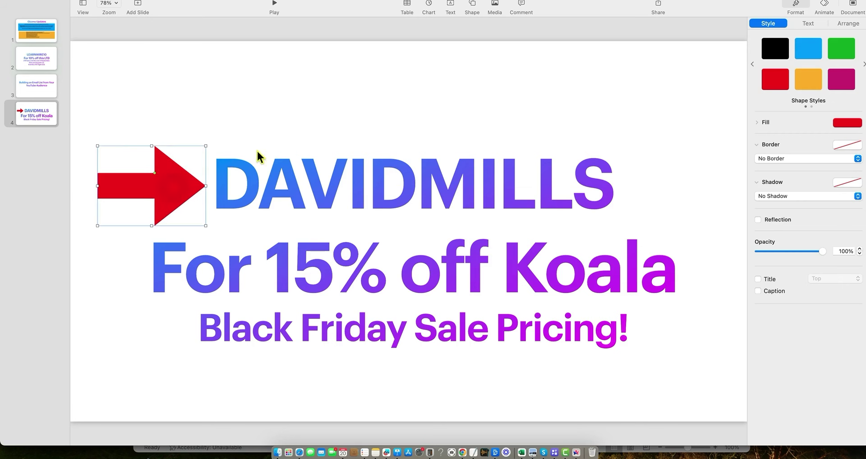
{"action": "left_click", "coordinate": [305, 98]}
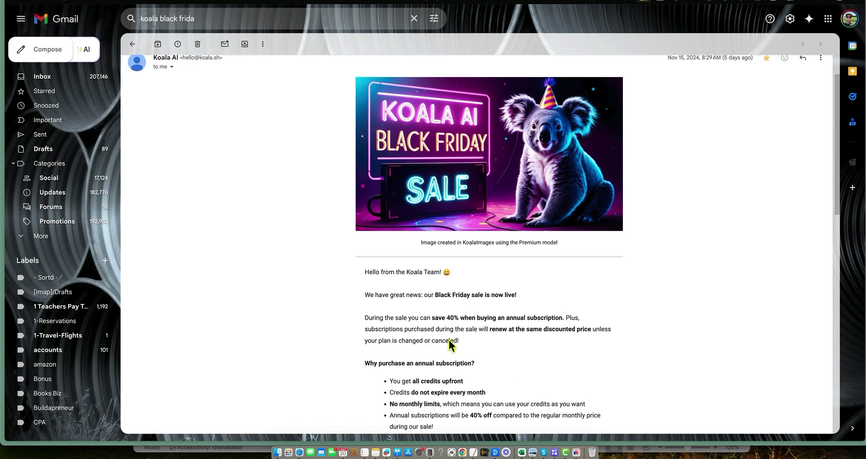
{"action": "scroll", "coordinate": [293, 305], "scroll_direction": "up", "scroll_amount": 1}
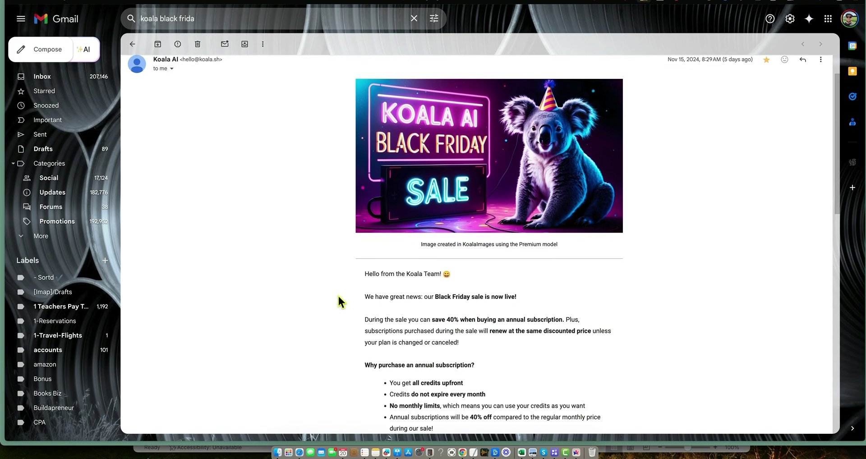
{"action": "scroll", "coordinate": [339, 301], "scroll_direction": "up", "scroll_amount": 3}
{"action": "scroll", "coordinate": [343, 303], "scroll_direction": "down", "scroll_amount": 5}
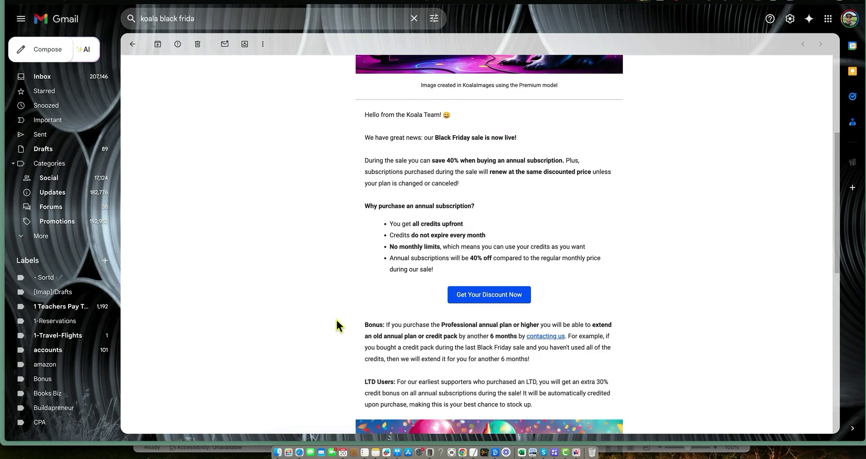
{"action": "scroll", "coordinate": [361, 311], "scroll_direction": "down", "scroll_amount": 1}
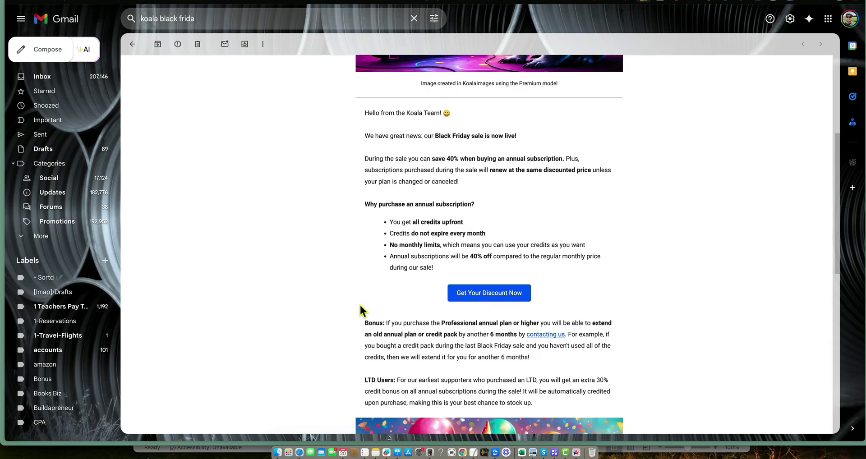
{"action": "scroll", "coordinate": [361, 310], "scroll_direction": "down", "scroll_amount": 1}
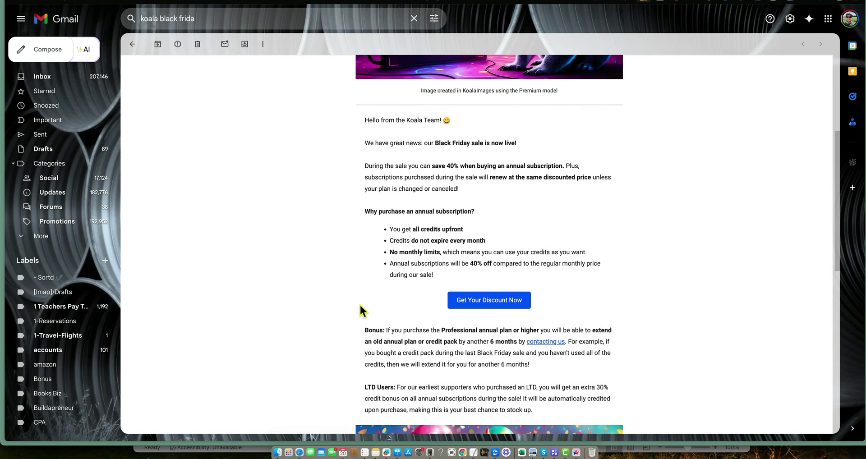
{"action": "scroll", "coordinate": [361, 310], "scroll_direction": "down", "scroll_amount": 3}
{"action": "scroll", "coordinate": [360, 310], "scroll_direction": "down", "scroll_amount": 6}
{"action": "scroll", "coordinate": [359, 312], "scroll_direction": "up", "scroll_amount": 6}
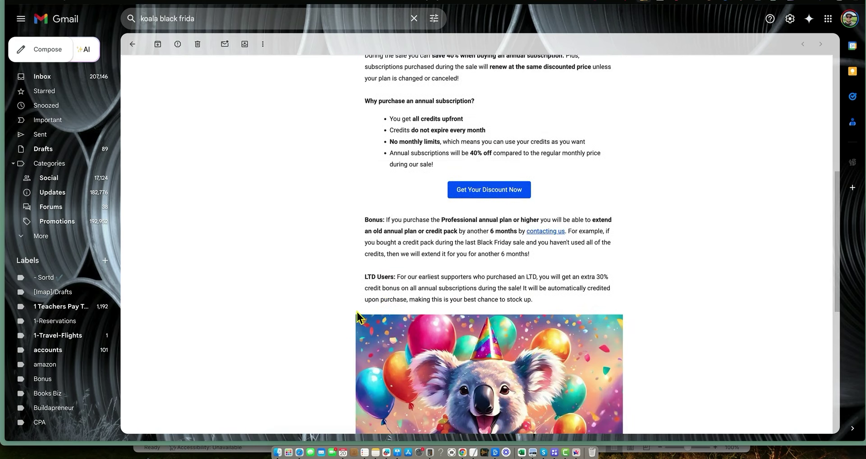
{"action": "scroll", "coordinate": [357, 315], "scroll_direction": "up", "scroll_amount": 1}
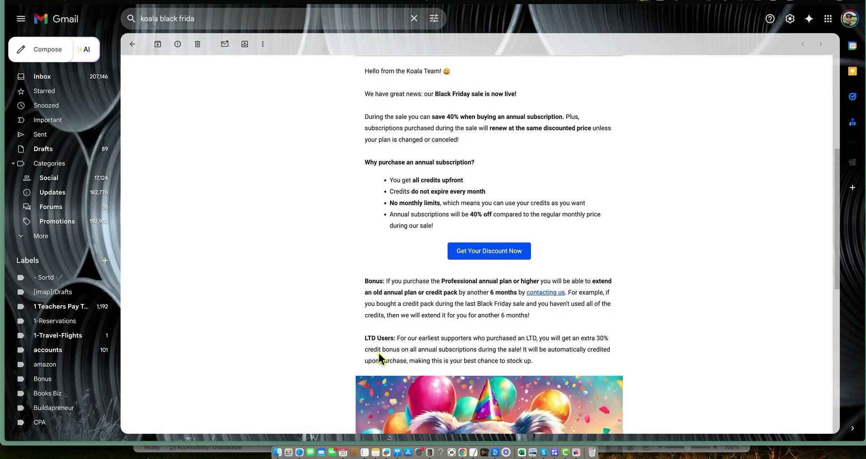
{"action": "scroll", "coordinate": [421, 354], "scroll_direction": "up", "scroll_amount": 4}
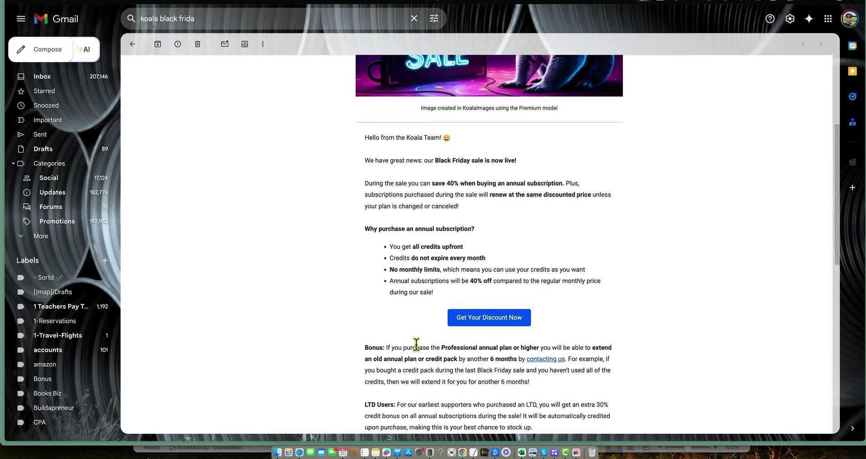
{"action": "scroll", "coordinate": [417, 349], "scroll_direction": "up", "scroll_amount": 2}
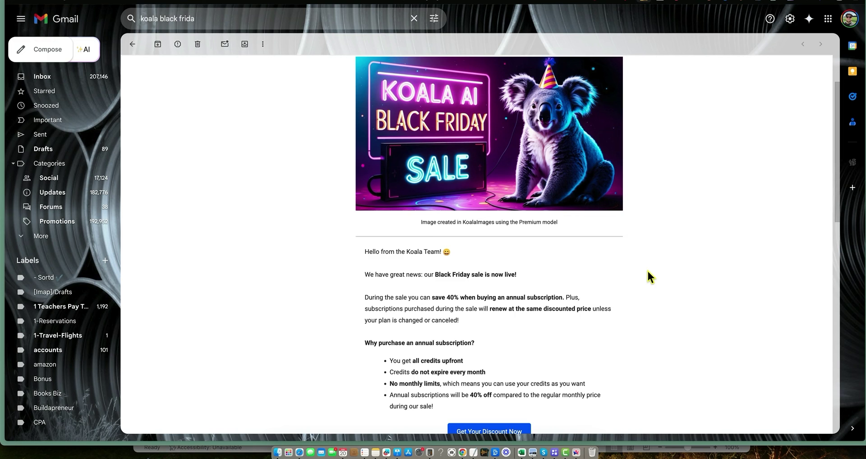
{"action": "left_click", "coordinate": [454, 294]}
{"action": "left_click_drag", "start_coordinate": [454, 294], "coordinate": [593, 302]}
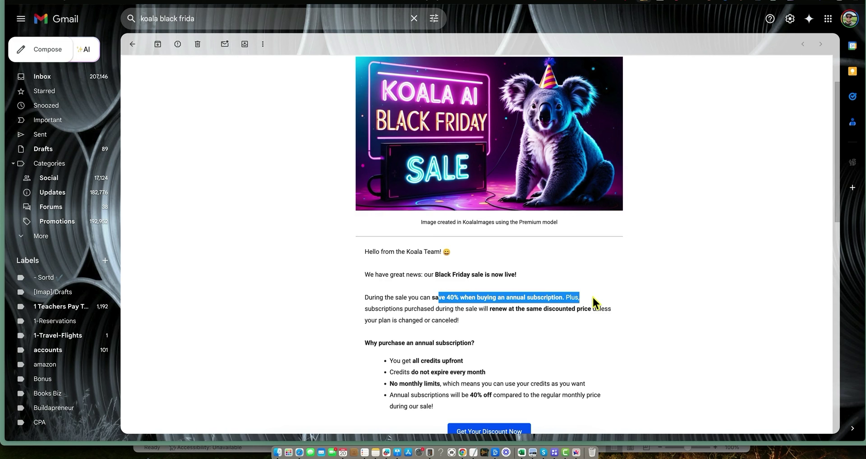
{"action": "left_click", "coordinate": [618, 296]}
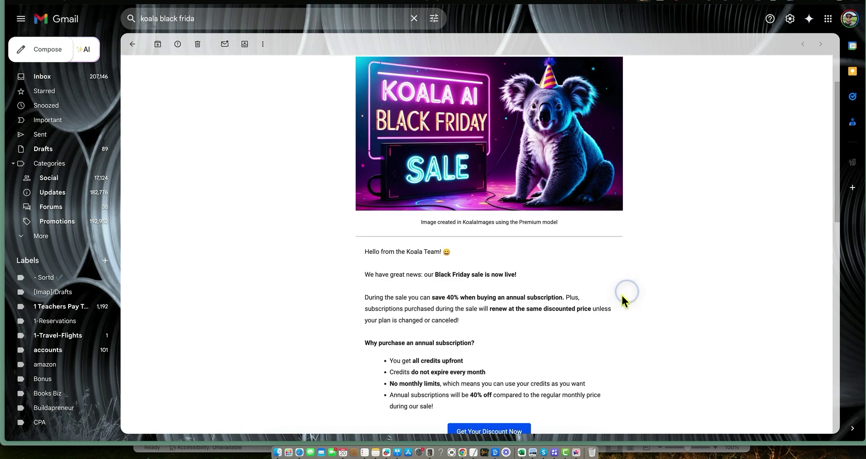
{"action": "scroll", "coordinate": [590, 320], "scroll_direction": "down", "scroll_amount": 2}
{"action": "scroll", "coordinate": [596, 317], "scroll_direction": "up", "scroll_amount": 1}
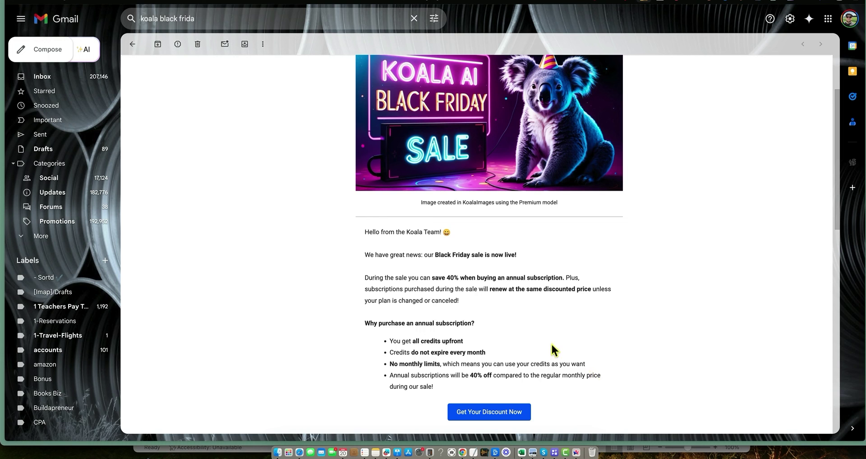
{"action": "left_click", "coordinate": [392, 452]}
Step: Nudge the red arrow slightly left, then bring up the koala.sh/account page in Chrome
{"action": "mouse_move", "coordinate": [174, 186]}
{"action": "left_mouse_down"}
{"action": "mouse_move", "coordinate": [222, 186]}
{"action": "mouse_move", "coordinate": [165, 184]}
{"action": "left_mouse_up"}
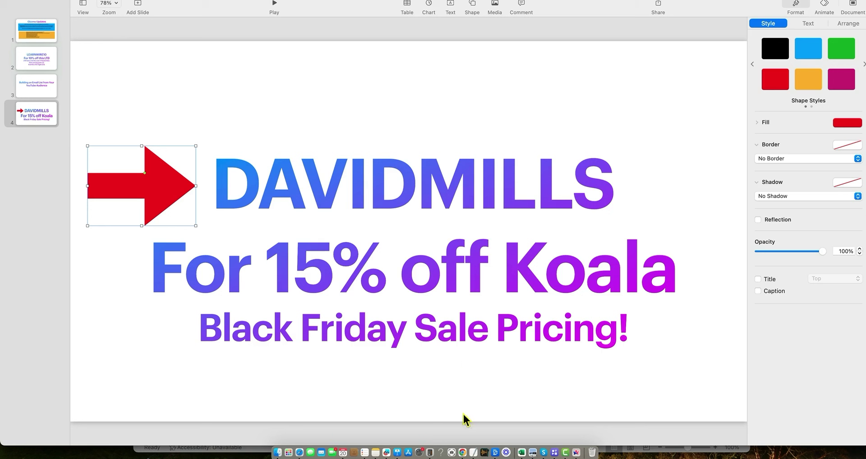
{"action": "left_click", "coordinate": [463, 452]}
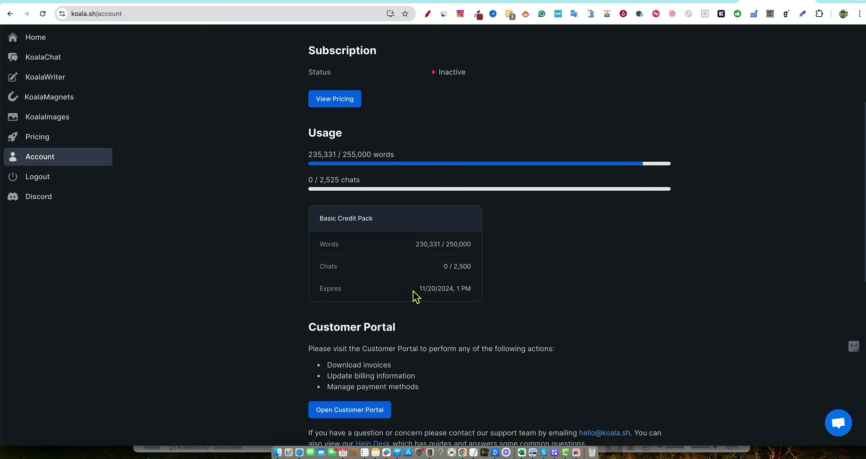
Step: Point out the credit pack expiry date and the words usage figures on the Account page
{"action": "left_click_drag", "start_coordinate": [414, 295], "coordinate": [475, 294]}
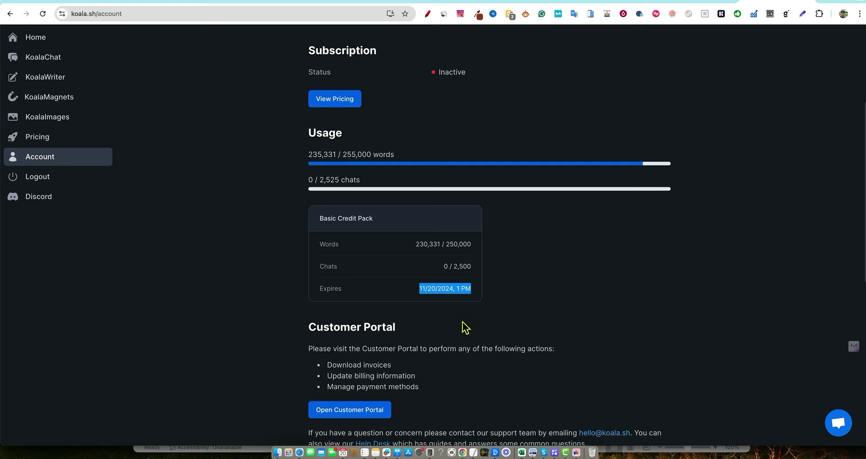
{"action": "left_click", "coordinate": [505, 296]}
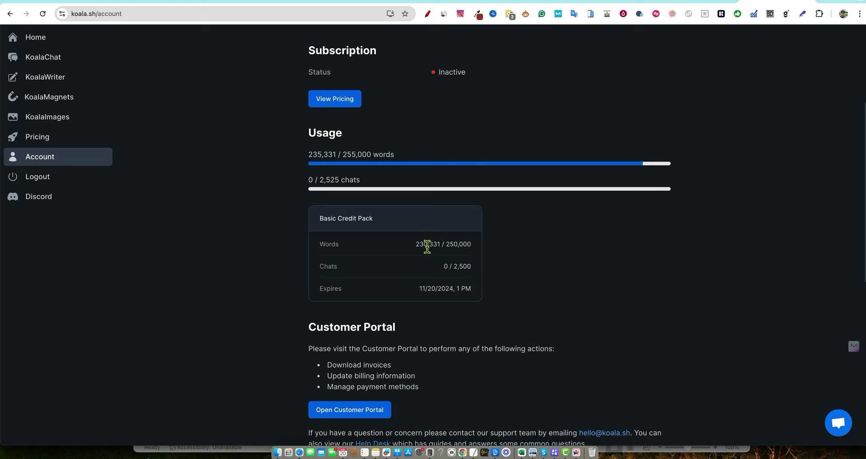
{"action": "left_click_drag", "start_coordinate": [414, 244], "coordinate": [489, 247]}
{"action": "left_click", "coordinate": [546, 247]}
{"action": "left_click_drag", "start_coordinate": [415, 244], "coordinate": [470, 245]}
{"action": "left_click", "coordinate": [517, 270]}
{"action": "left_click_drag", "start_coordinate": [424, 244], "coordinate": [513, 242]}
{"action": "left_click", "coordinate": [515, 244]}
Step: Highlight the words-used figure against the allowance, then go to the KoalaWriter article writer
{"action": "left_click", "coordinate": [416, 246]}
{"action": "mouse_move", "coordinate": [416, 246]}
{"action": "left_mouse_down"}
{"action": "mouse_move", "coordinate": [445, 243]}
{"action": "mouse_move", "coordinate": [417, 245]}
{"action": "left_mouse_up"}
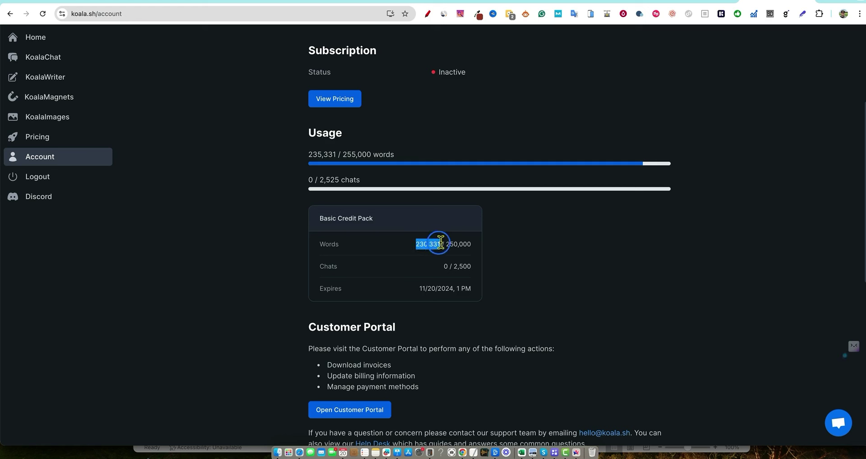
{"action": "left_click_drag", "start_coordinate": [440, 242], "coordinate": [427, 245]}
{"action": "left_click_drag", "start_coordinate": [413, 245], "coordinate": [464, 244]}
{"action": "left_click", "coordinate": [450, 244]}
{"action": "left_click", "coordinate": [508, 257]}
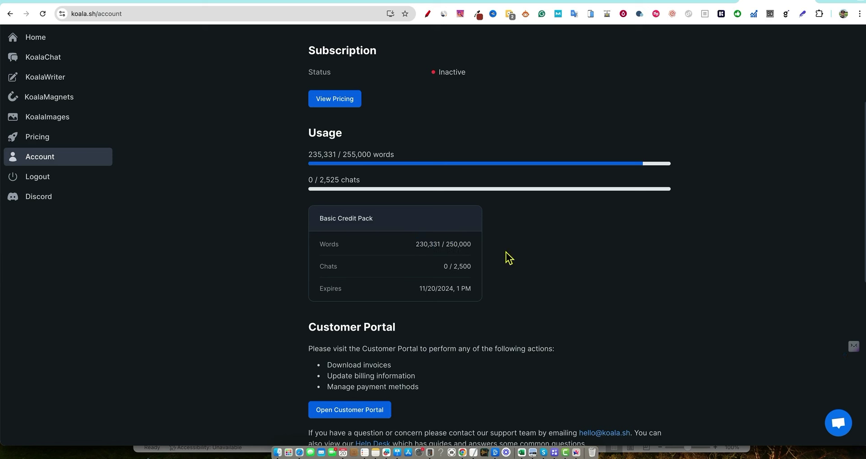
{"action": "left_click_drag", "start_coordinate": [415, 244], "coordinate": [441, 244]}
{"action": "left_click", "coordinate": [522, 255]}
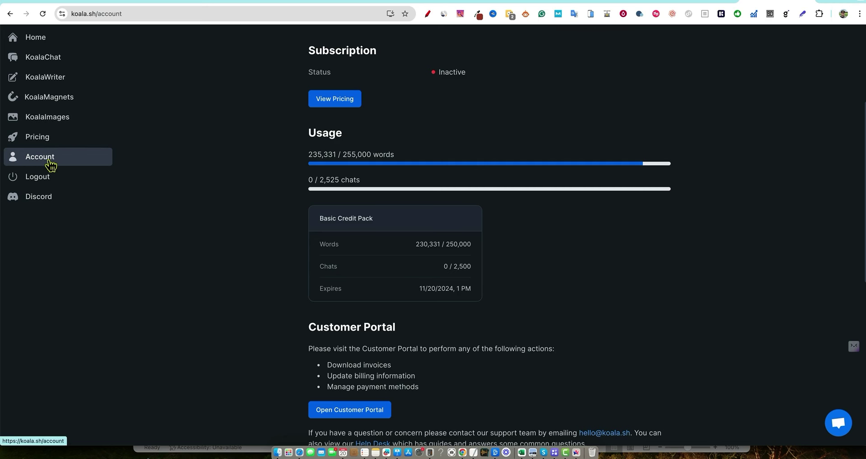
{"action": "left_click", "coordinate": [49, 79]}
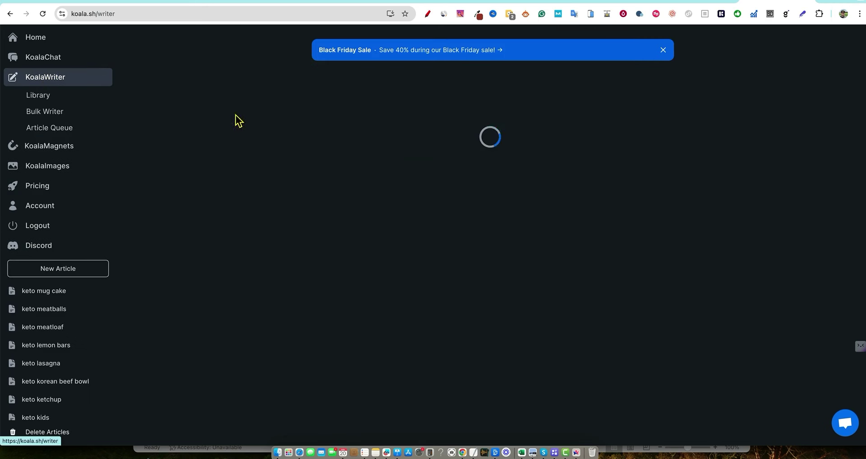
{"action": "scroll", "coordinate": [77, 318], "scroll_direction": "down", "scroll_amount": 15}
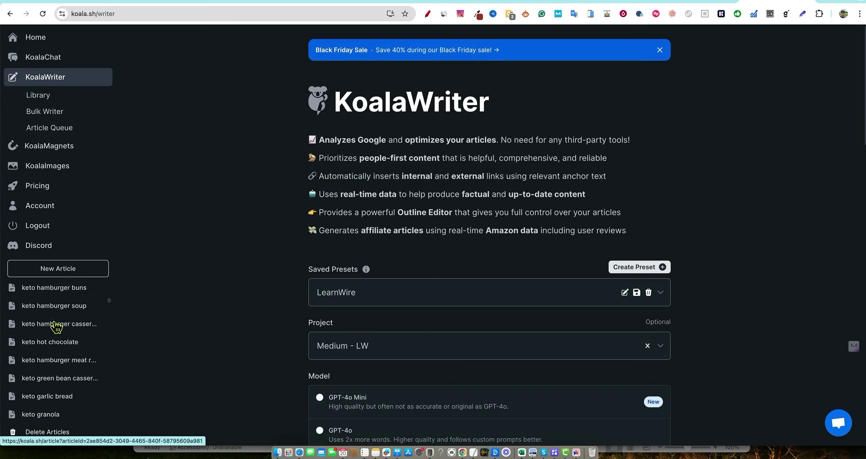
{"action": "scroll", "coordinate": [56, 333], "scroll_direction": "down", "scroll_amount": 15}
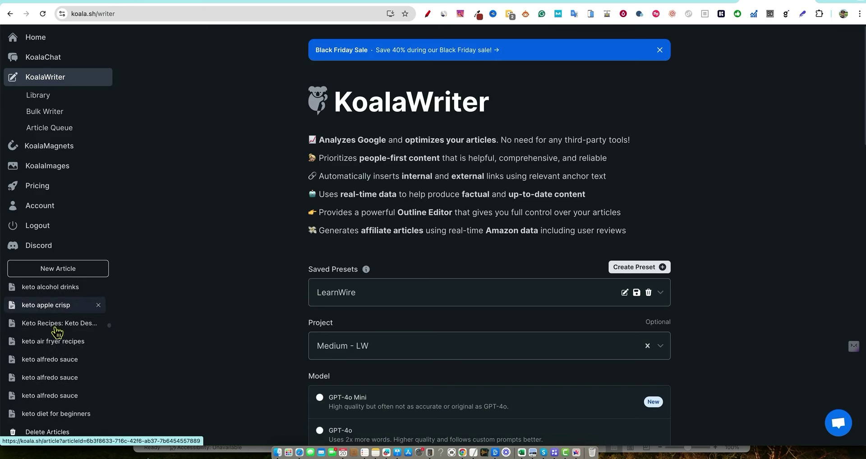
{"action": "scroll", "coordinate": [56, 333], "scroll_direction": "down", "scroll_amount": 15}
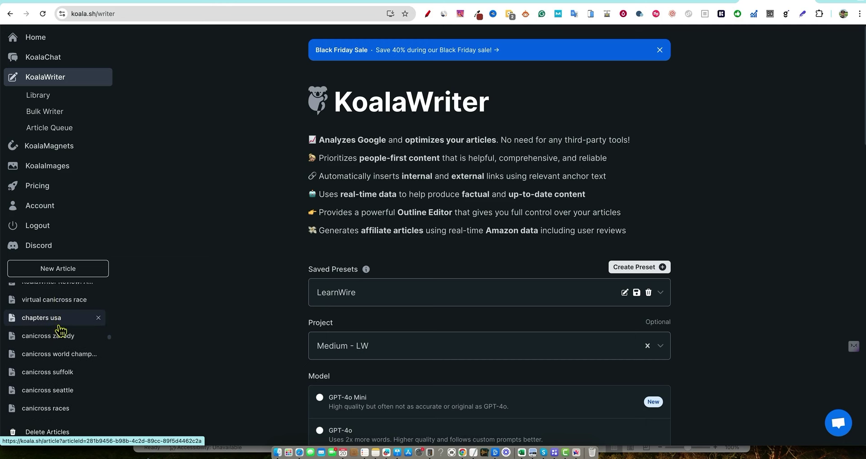
{"action": "scroll", "coordinate": [60, 333], "scroll_direction": "up", "scroll_amount": 10}
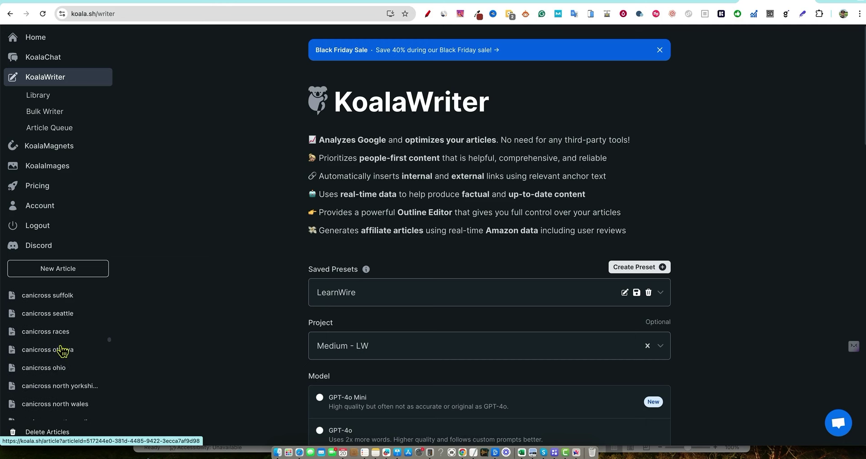
{"action": "scroll", "coordinate": [63, 350], "scroll_direction": "up", "scroll_amount": 15}
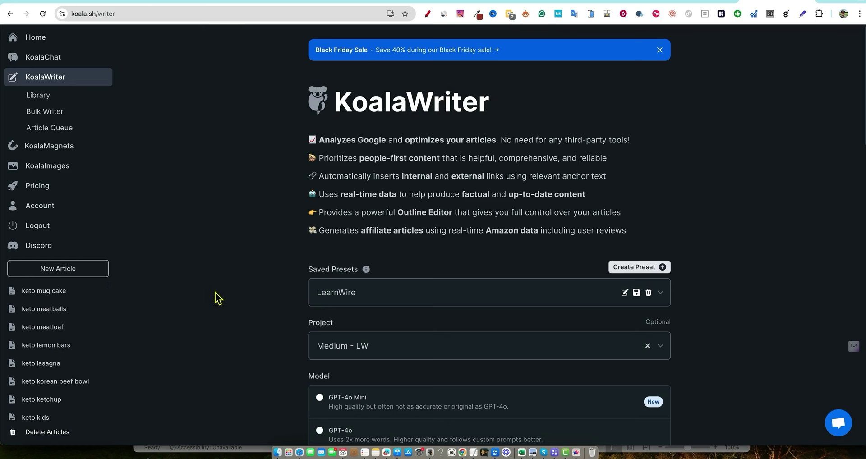
{"action": "left_click", "coordinate": [697, 1]}
{"action": "left_click", "coordinate": [195, 14]}
{"action": "key", "text": "super+c"}
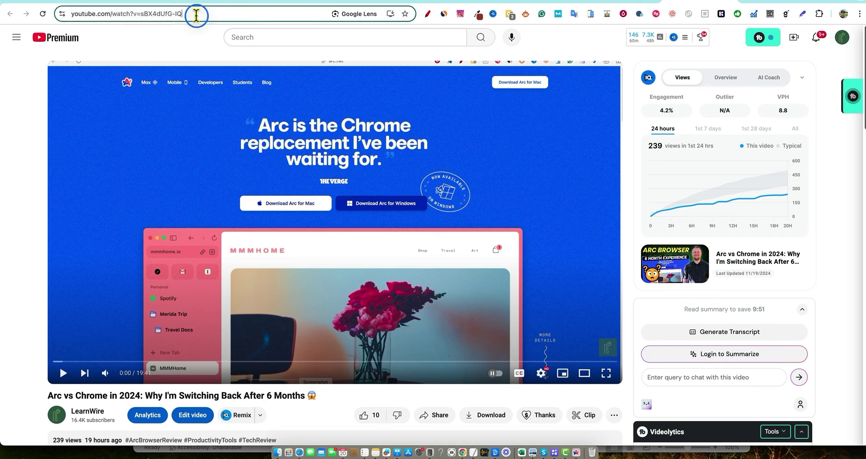
{"action": "left_click", "coordinate": [758, 3]}
{"action": "left_click", "coordinate": [671, 209]}
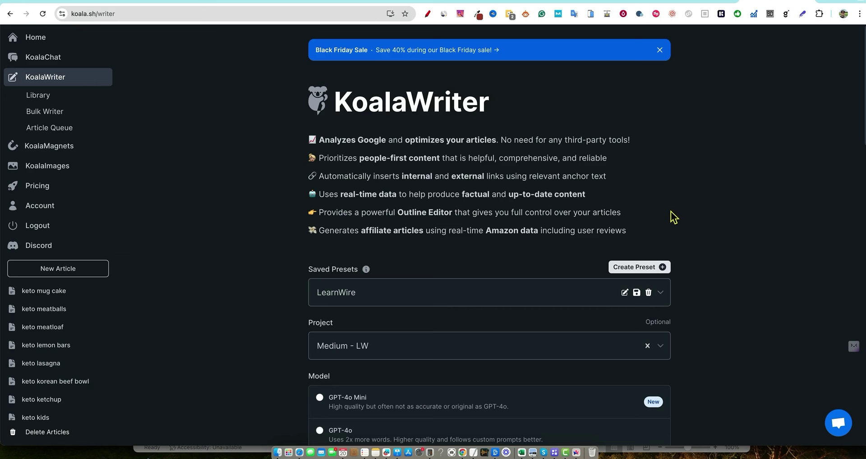
Step: Keep Medium - LW as the article's project
{"action": "scroll", "coordinate": [427, 284], "scroll_direction": "down", "scroll_amount": 1}
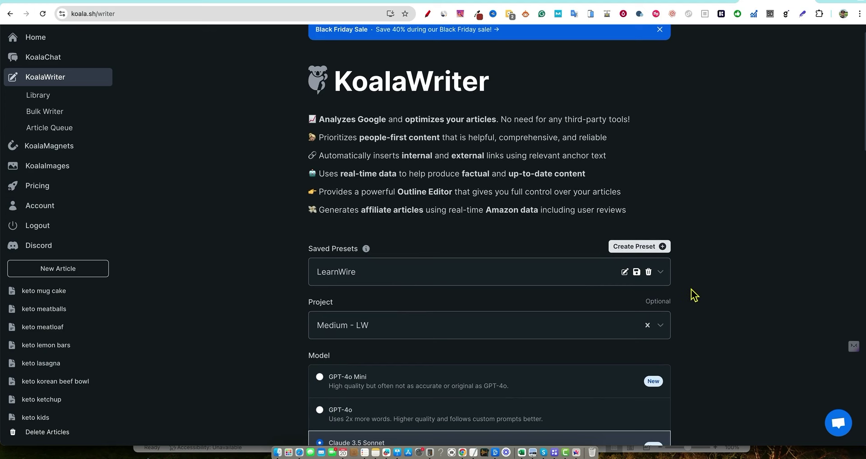
{"action": "scroll", "coordinate": [690, 295], "scroll_direction": "down", "scroll_amount": 3}
{"action": "left_click", "coordinate": [521, 291]}
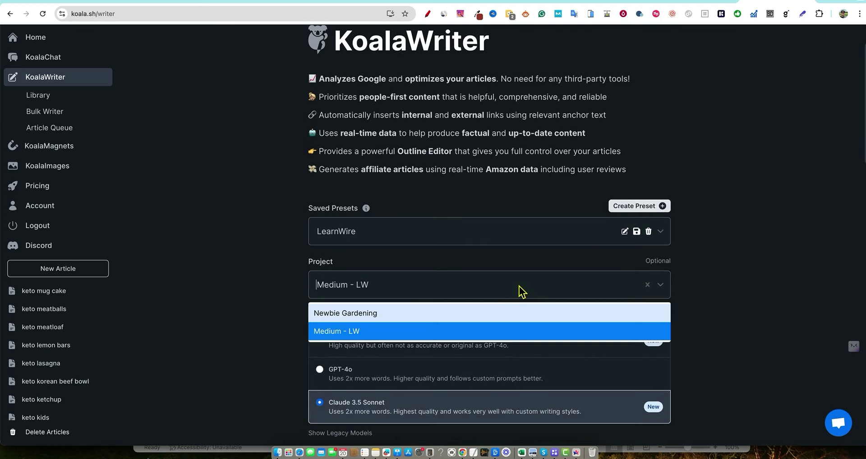
{"action": "left_click", "coordinate": [598, 295]}
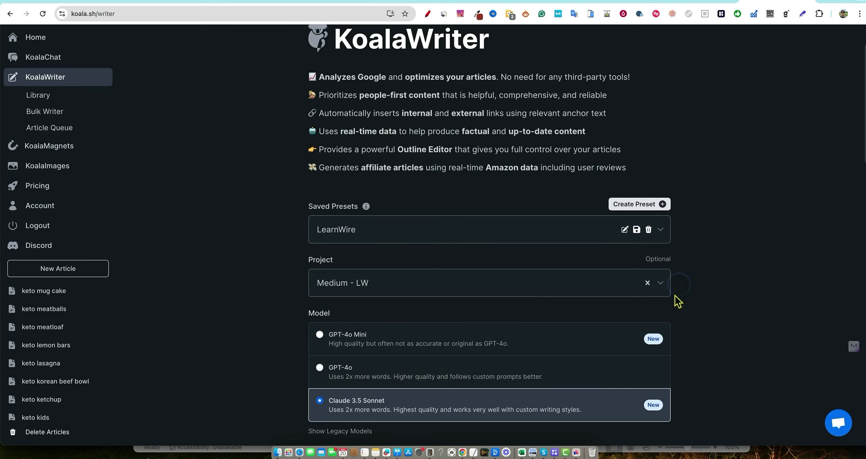
Step: Set the article type to YouTube Video to Blog Post and paste in the video link
{"action": "scroll", "coordinate": [678, 305], "scroll_direction": "down", "scroll_amount": 4}
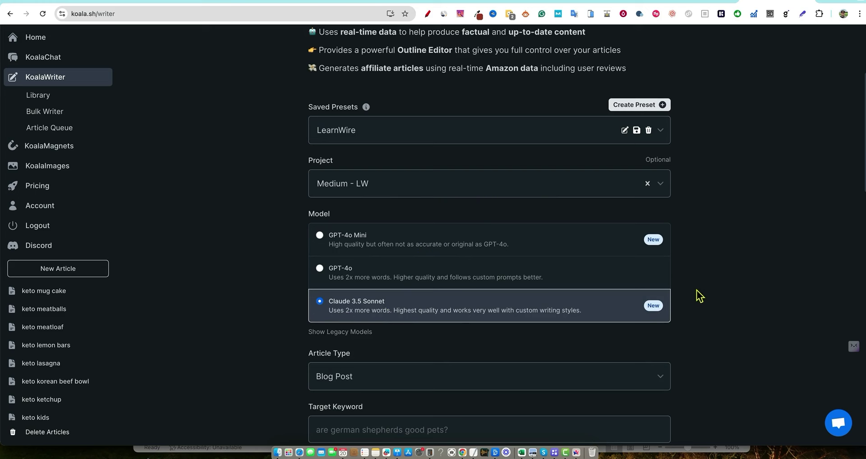
{"action": "scroll", "coordinate": [467, 348], "scroll_direction": "down", "scroll_amount": 3}
{"action": "left_click", "coordinate": [442, 315]}
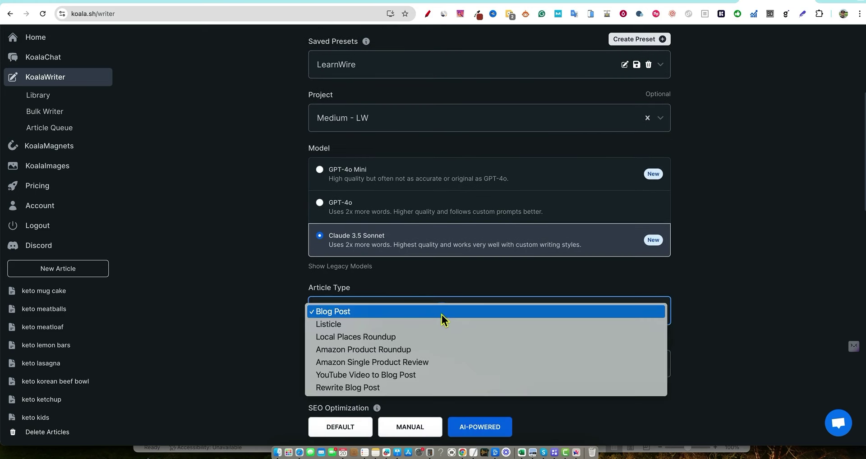
{"action": "left_click", "coordinate": [385, 375]}
{"action": "scroll", "coordinate": [680, 318], "scroll_direction": "down", "scroll_amount": 1}
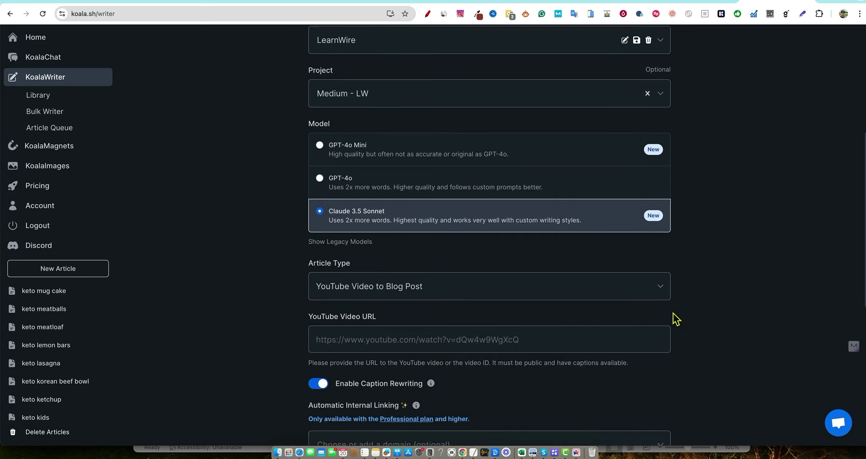
{"action": "scroll", "coordinate": [676, 319], "scroll_direction": "down", "scroll_amount": 2}
{"action": "left_click", "coordinate": [448, 307]}
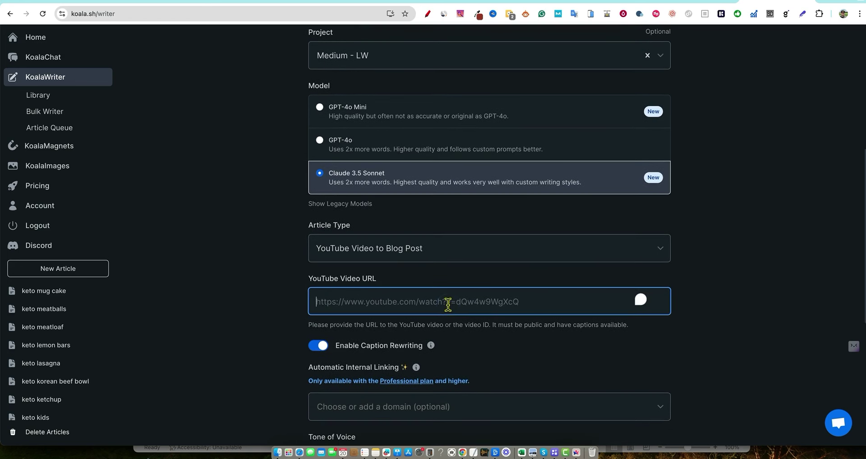
{"action": "key", "text": "super+v"}
Step: Confirm the pasted YouTube video's captions are accessible and turn Enable Caption Rewriting off
{"action": "scroll", "coordinate": [655, 342], "scroll_direction": "down", "scroll_amount": 5}
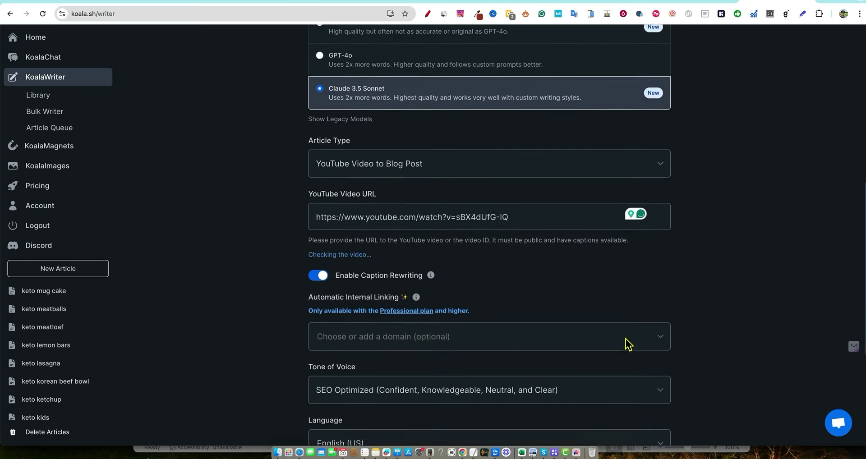
{"action": "mouse_move", "coordinate": [432, 240]}
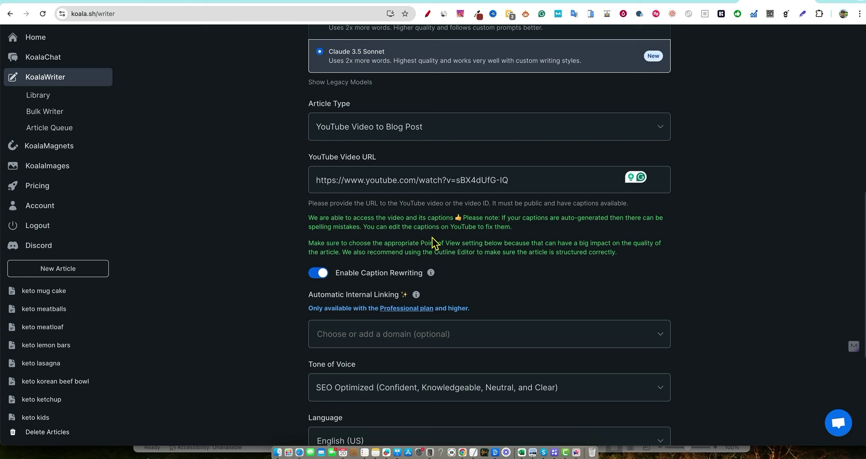
{"action": "mouse_move", "coordinate": [432, 274]}
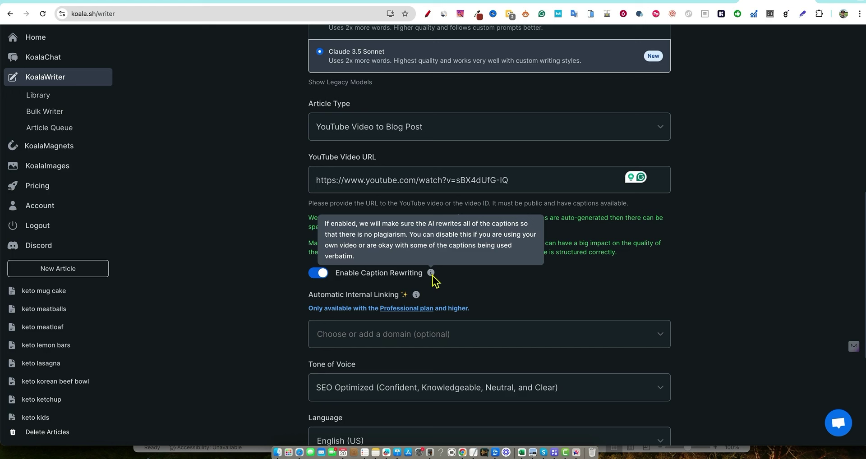
{"action": "left_click", "coordinate": [325, 278]}
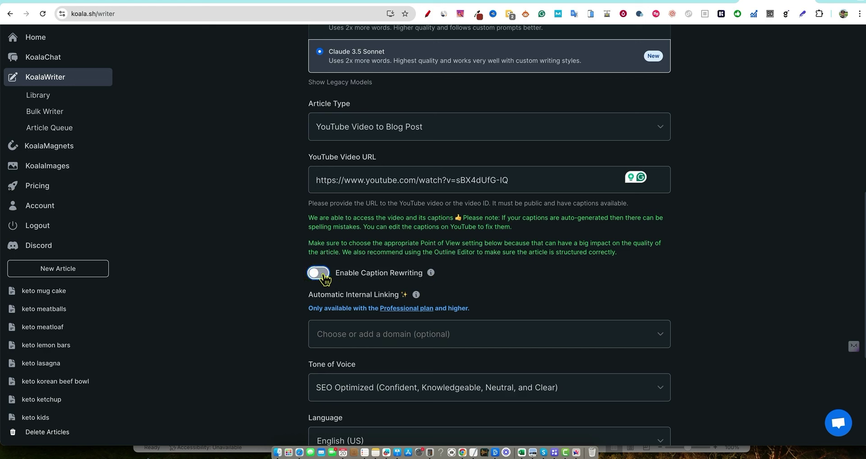
{"action": "left_click", "coordinate": [279, 276]}
{"action": "scroll", "coordinate": [582, 290], "scroll_direction": "down", "scroll_amount": 1}
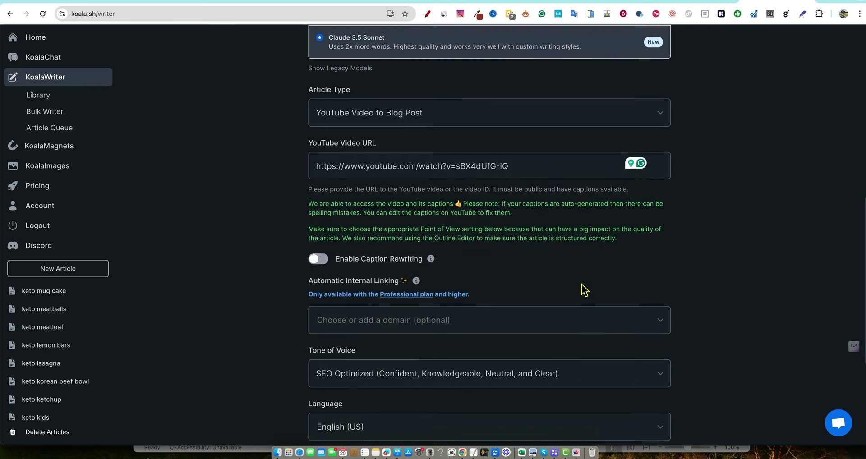
{"action": "scroll", "coordinate": [564, 293], "scroll_direction": "down", "scroll_amount": 1}
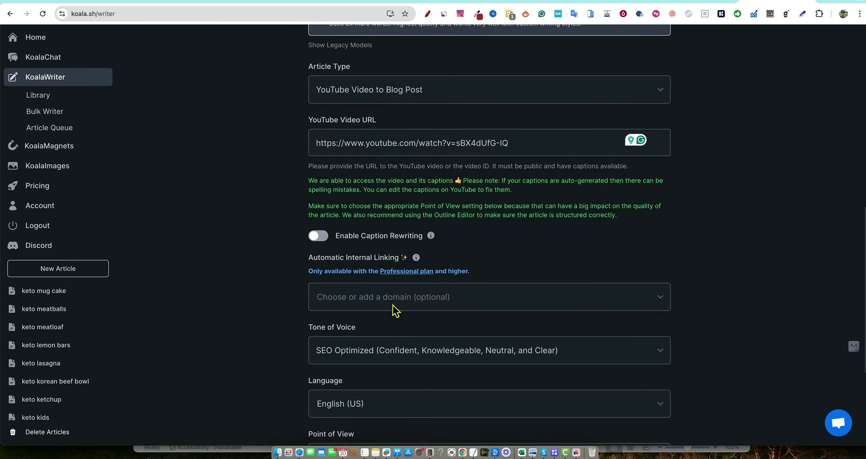
{"action": "scroll", "coordinate": [392, 310], "scroll_direction": "down", "scroll_amount": 1}
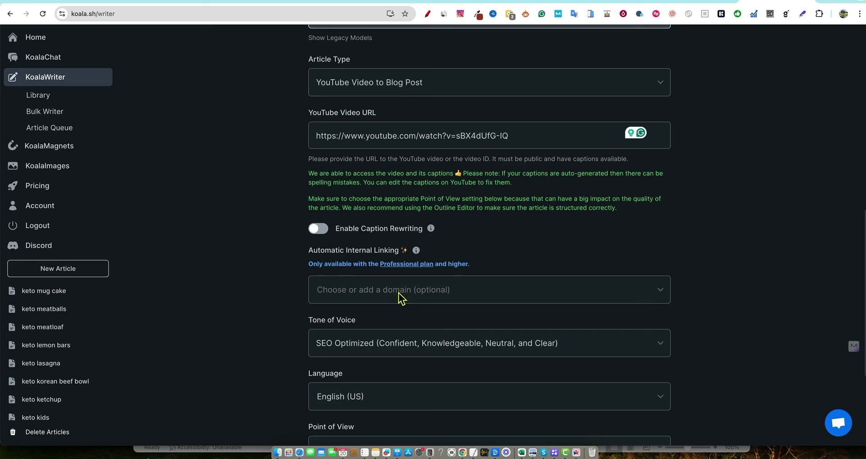
{"action": "scroll", "coordinate": [612, 296], "scroll_direction": "down", "scroll_amount": 1}
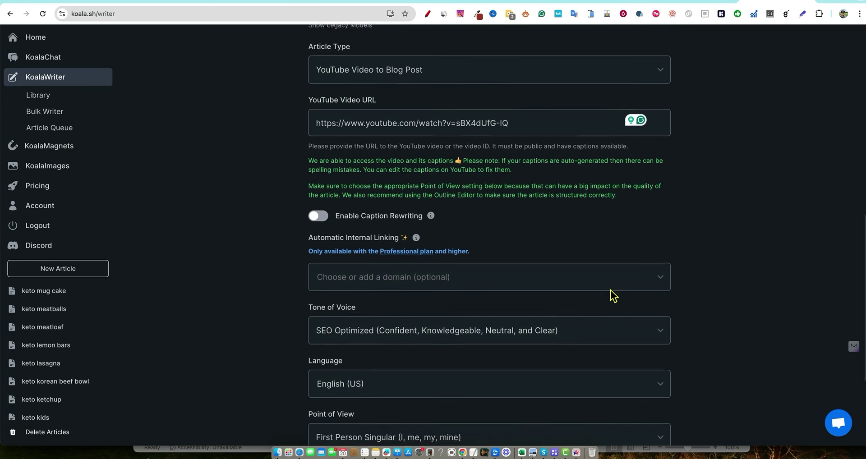
{"action": "scroll", "coordinate": [612, 296], "scroll_direction": "down", "scroll_amount": 1}
{"action": "scroll", "coordinate": [491, 311], "scroll_direction": "down", "scroll_amount": 2}
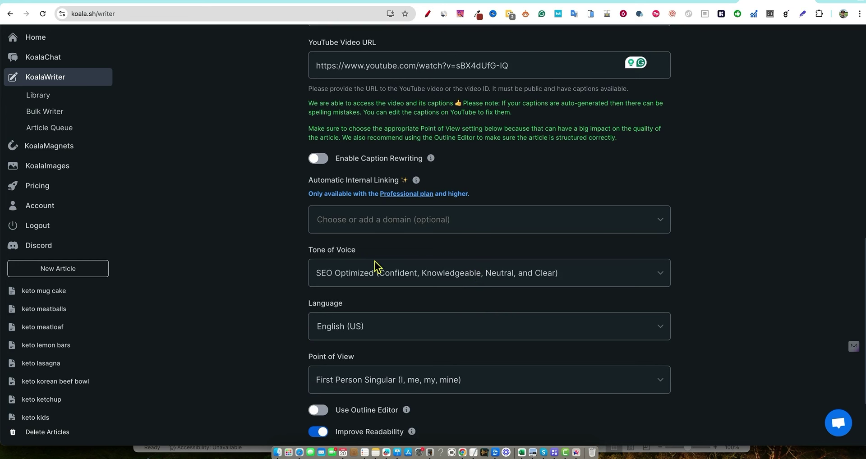
{"action": "left_click", "coordinate": [377, 276]}
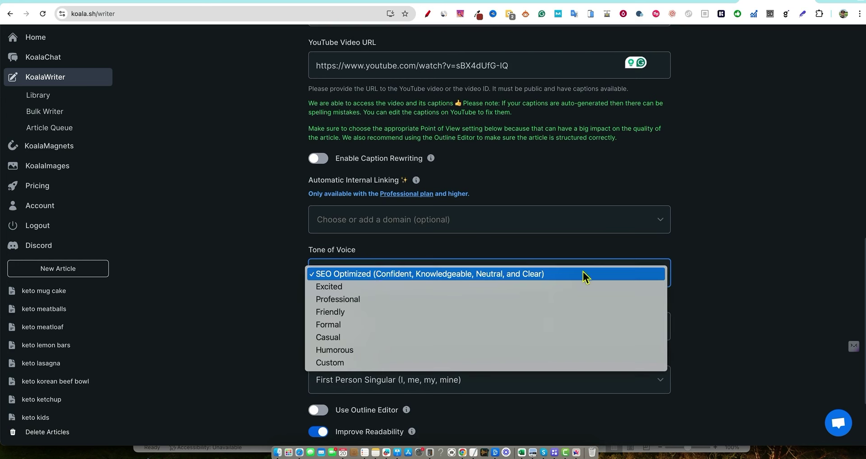
{"action": "left_click", "coordinate": [719, 272]}
{"action": "scroll", "coordinate": [551, 318], "scroll_direction": "down", "scroll_amount": 2}
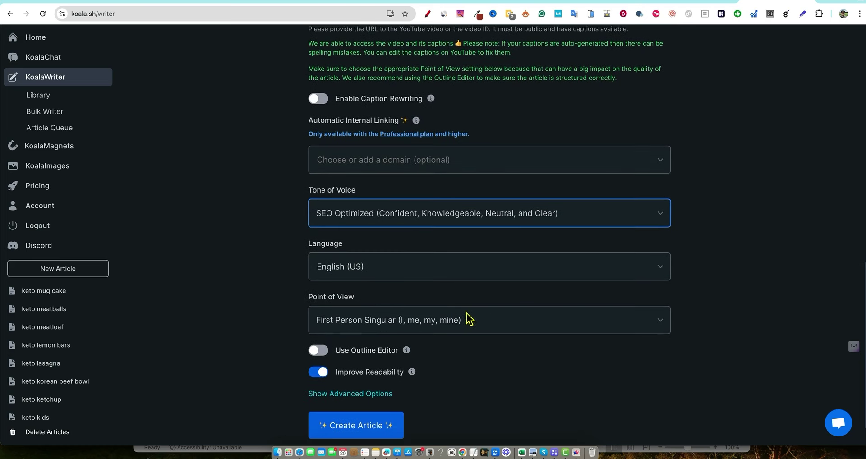
{"action": "left_click", "coordinate": [449, 324]}
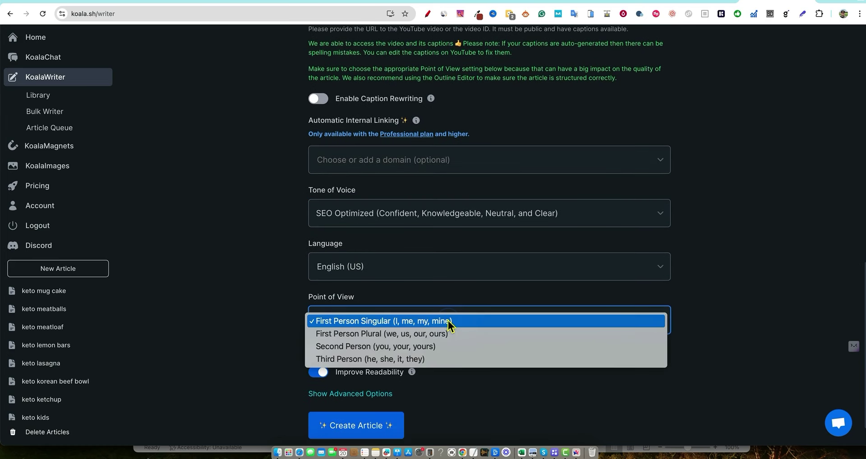
{"action": "left_click", "coordinate": [379, 321]}
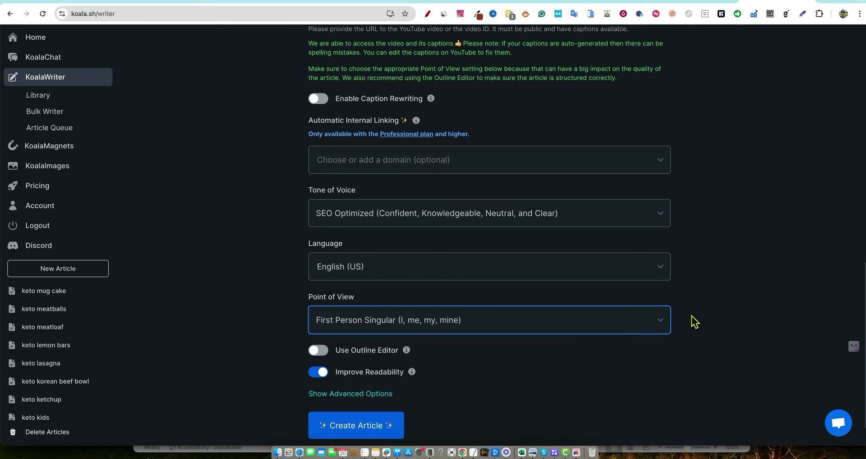
{"action": "scroll", "coordinate": [695, 322], "scroll_direction": "down", "scroll_amount": 2}
{"action": "mouse_move", "coordinate": [413, 334]}
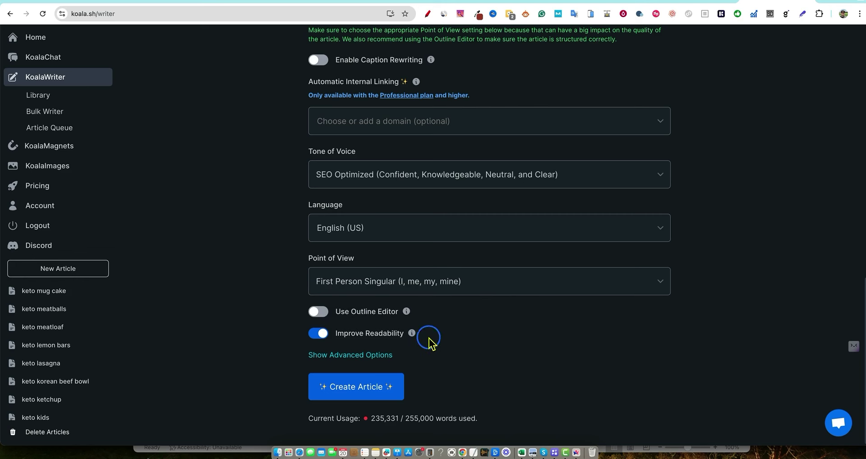
Step: Switch the writing model from Claude 3.5 Sonnet to GPT-4o and show the advanced options
{"action": "scroll", "coordinate": [462, 345], "scroll_direction": "up", "scroll_amount": 5}
{"action": "scroll", "coordinate": [463, 345], "scroll_direction": "up", "scroll_amount": 5}
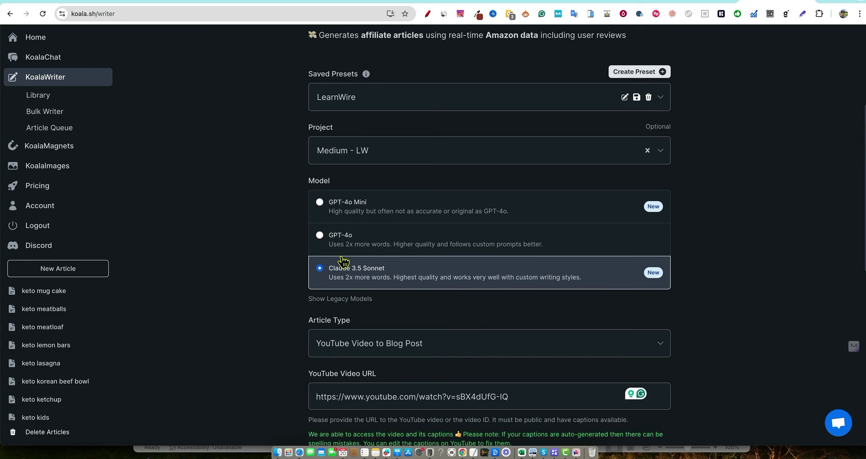
{"action": "left_click", "coordinate": [320, 235]}
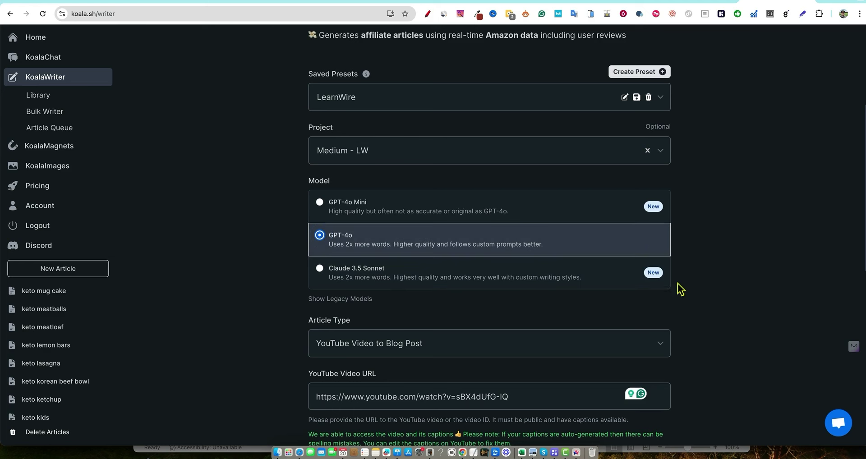
{"action": "scroll", "coordinate": [687, 351], "scroll_direction": "down", "scroll_amount": 10}
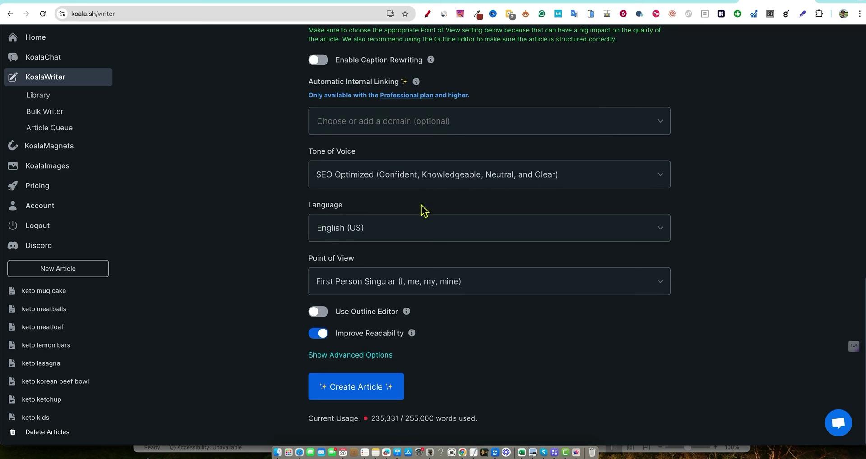
{"action": "left_click", "coordinate": [378, 357]}
Step: Leave the extra title, section and introduction prompts empty and create the article
{"action": "scroll", "coordinate": [483, 359], "scroll_direction": "down", "scroll_amount": 3}
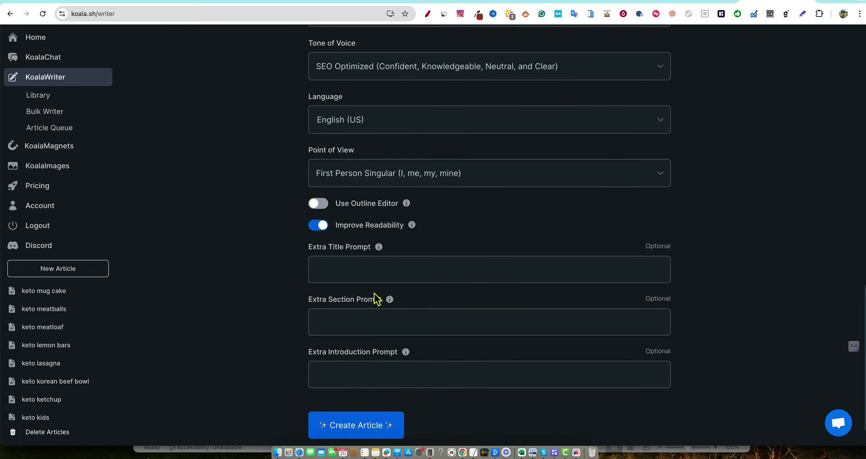
{"action": "scroll", "coordinate": [364, 310], "scroll_direction": "down", "scroll_amount": 1}
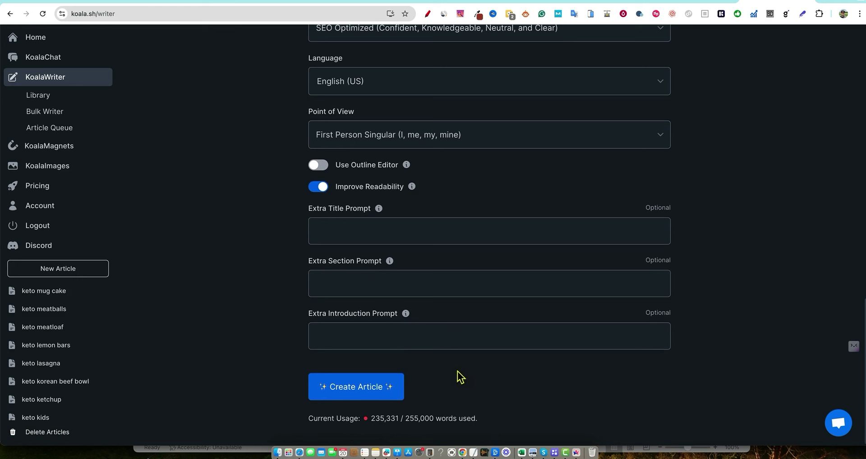
{"action": "scroll", "coordinate": [459, 377], "scroll_direction": "up", "scroll_amount": 5}
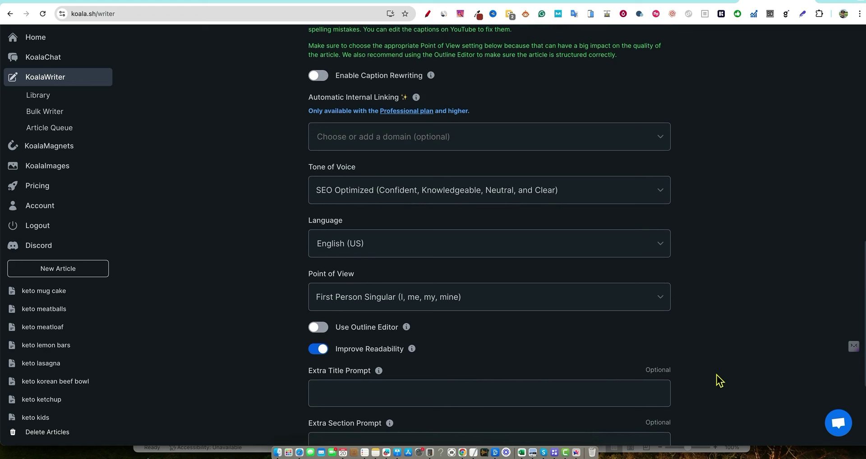
{"action": "scroll", "coordinate": [614, 290], "scroll_direction": "up", "scroll_amount": 9}
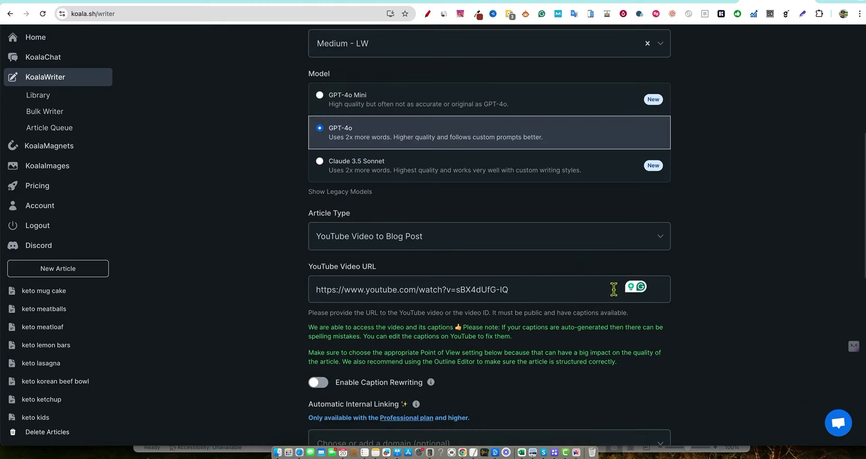
{"action": "scroll", "coordinate": [532, 302], "scroll_direction": "down", "scroll_amount": 14}
{"action": "left_click", "coordinate": [368, 391]}
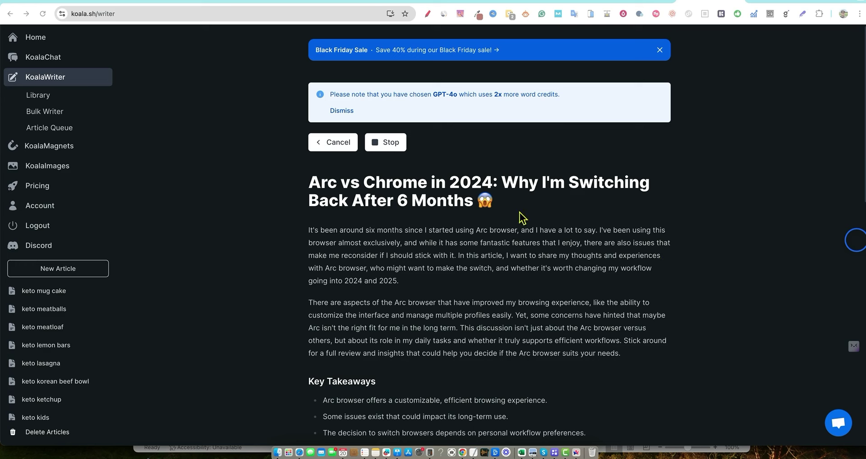
Step: Scroll the generated Arc vs Chrome article until the Download, Copy and Polish buttons appear
{"action": "scroll", "coordinate": [487, 261], "scroll_direction": "down", "scroll_amount": 1}
{"action": "scroll", "coordinate": [486, 263], "scroll_direction": "down", "scroll_amount": 3}
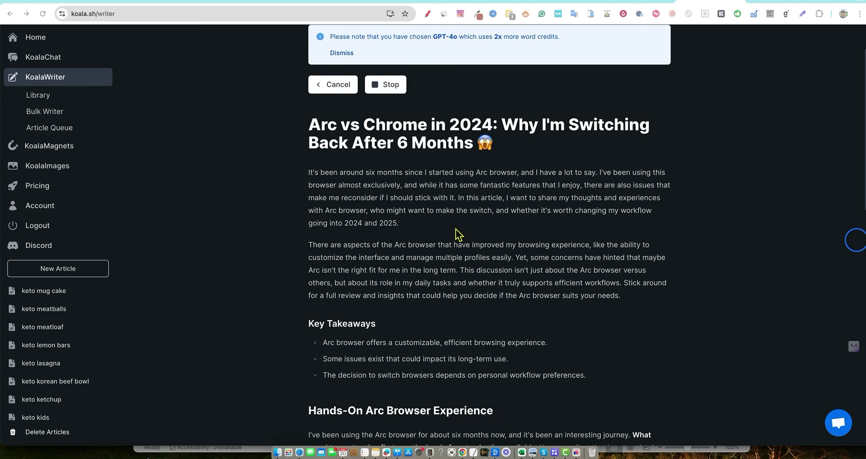
{"action": "scroll", "coordinate": [455, 214], "scroll_direction": "up", "scroll_amount": 1}
{"action": "scroll", "coordinate": [426, 232], "scroll_direction": "down", "scroll_amount": 1}
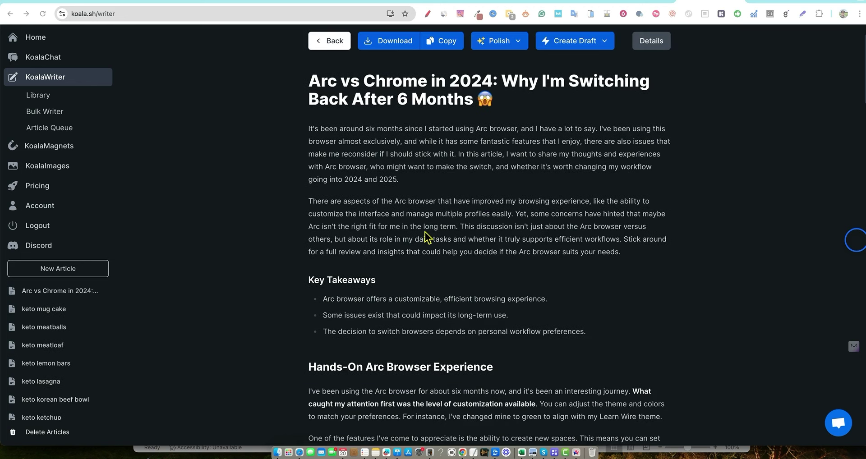
{"action": "scroll", "coordinate": [405, 176], "scroll_direction": "up", "scroll_amount": 1}
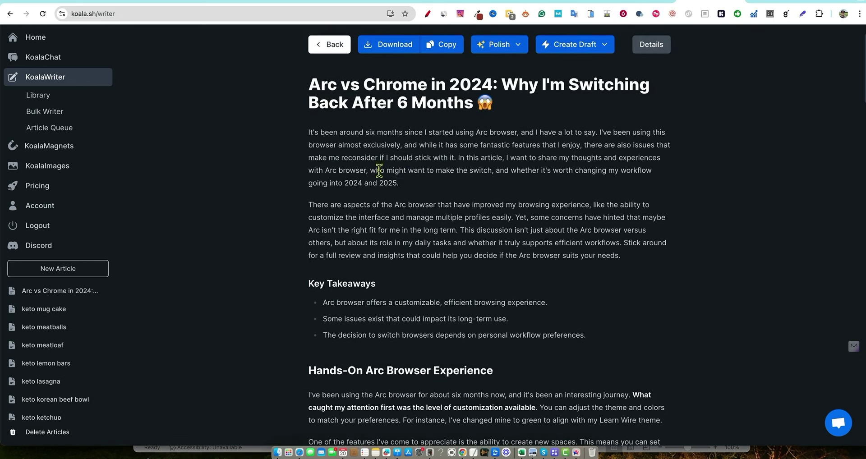
{"action": "left_click_drag", "start_coordinate": [380, 170], "coordinate": [418, 186]}
{"action": "left_click", "coordinate": [418, 186]}
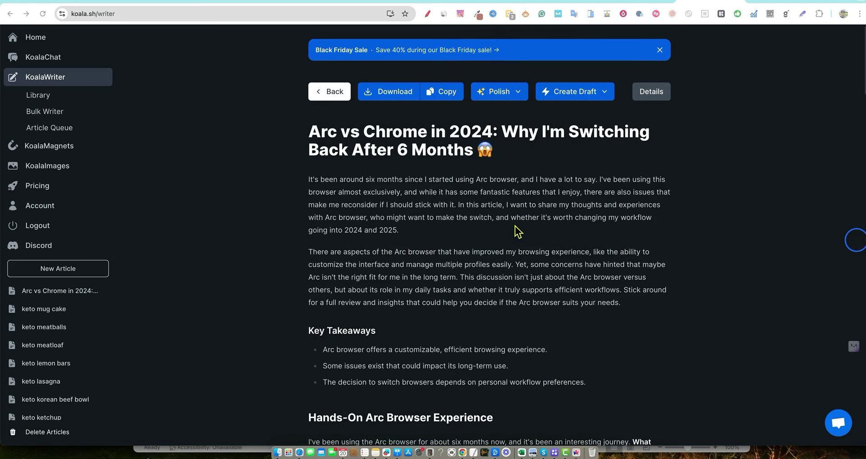
{"action": "left_click", "coordinate": [773, 2]}
{"action": "scroll", "coordinate": [386, 229], "scroll_direction": "up", "scroll_amount": 15}
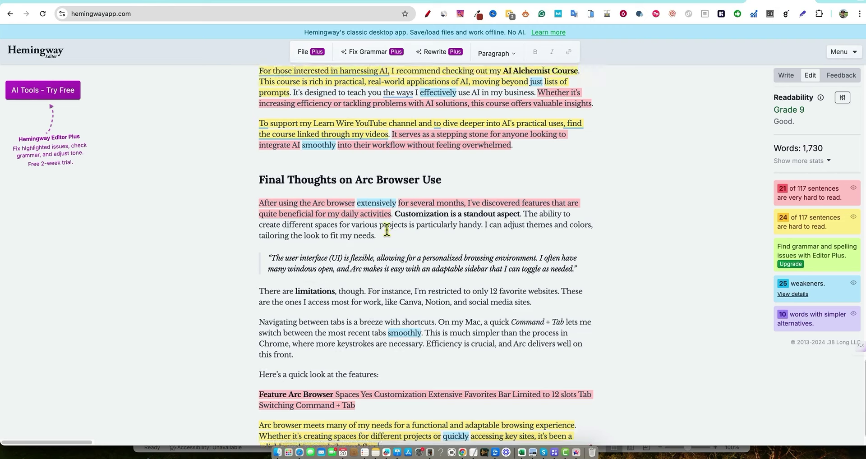
{"action": "scroll", "coordinate": [387, 229], "scroll_direction": "up", "scroll_amount": 5}
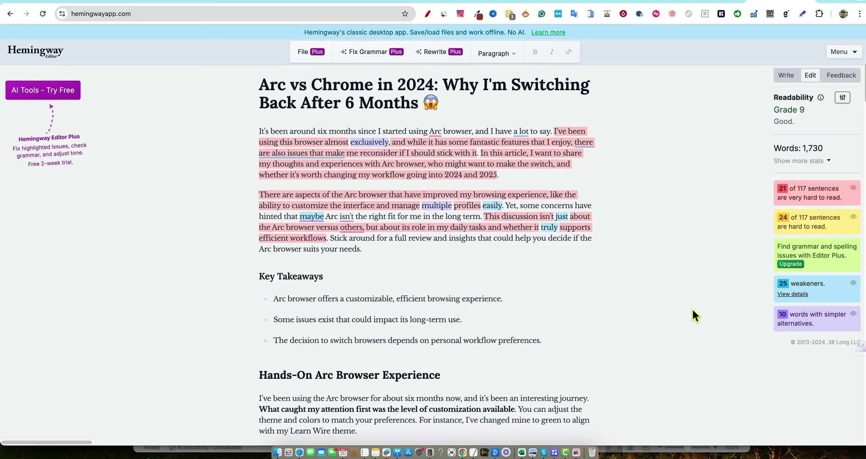
{"action": "scroll", "coordinate": [696, 196], "scroll_direction": "down", "scroll_amount": 5}
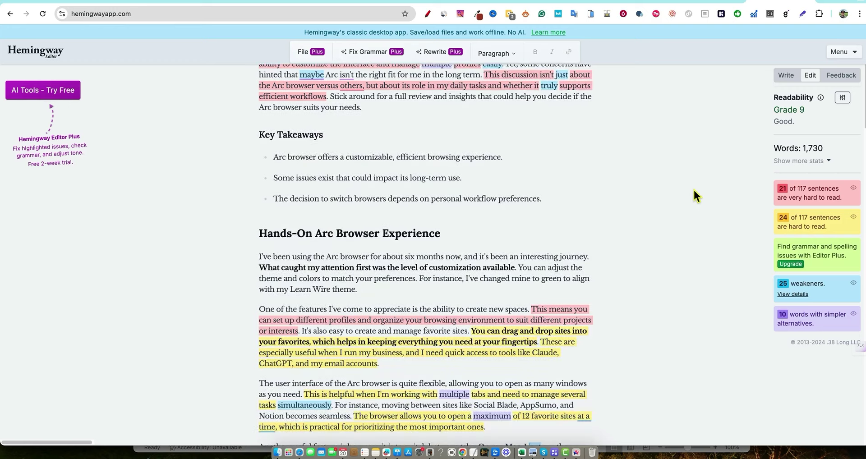
{"action": "scroll", "coordinate": [637, 215], "scroll_direction": "up", "scroll_amount": 5}
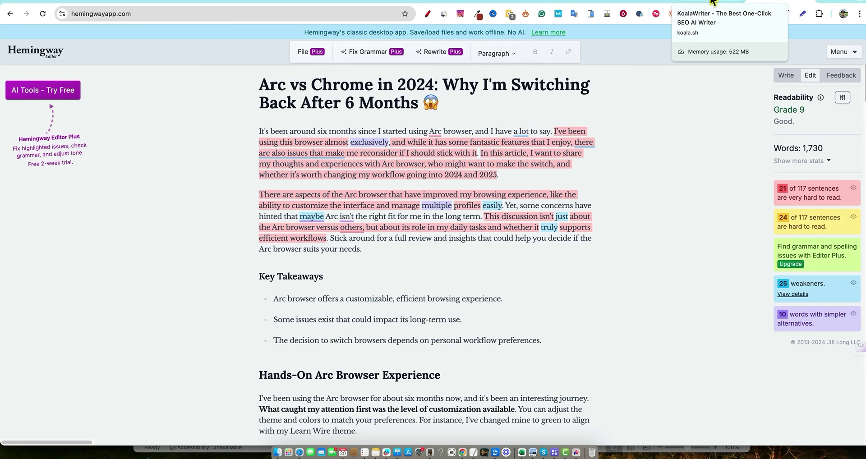
{"action": "left_click", "coordinate": [713, 1]}
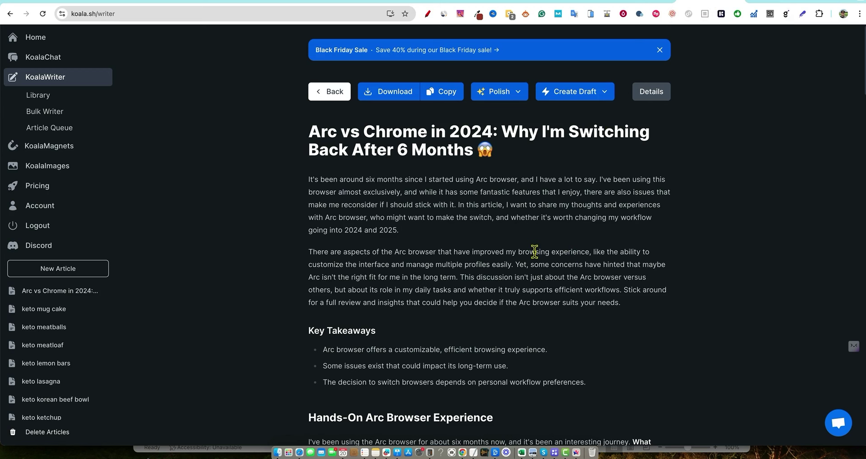
Step: Scroll into the article and highlight the bold sentence about favourite sites
{"action": "scroll", "coordinate": [518, 253], "scroll_direction": "down", "scroll_amount": 2}
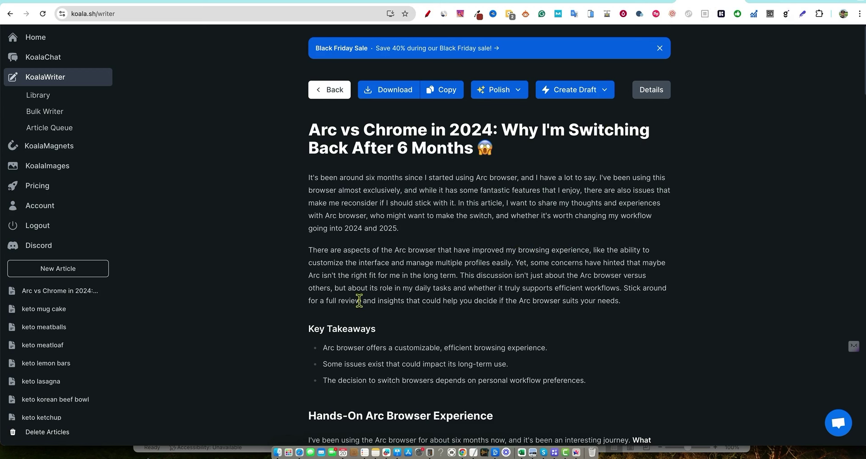
{"action": "scroll", "coordinate": [518, 302], "scroll_direction": "down", "scroll_amount": 3}
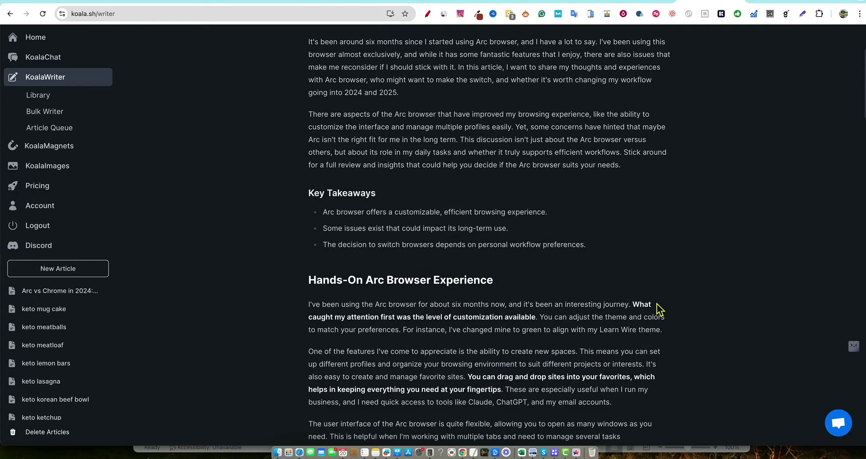
{"action": "scroll", "coordinate": [661, 310], "scroll_direction": "down", "scroll_amount": 10}
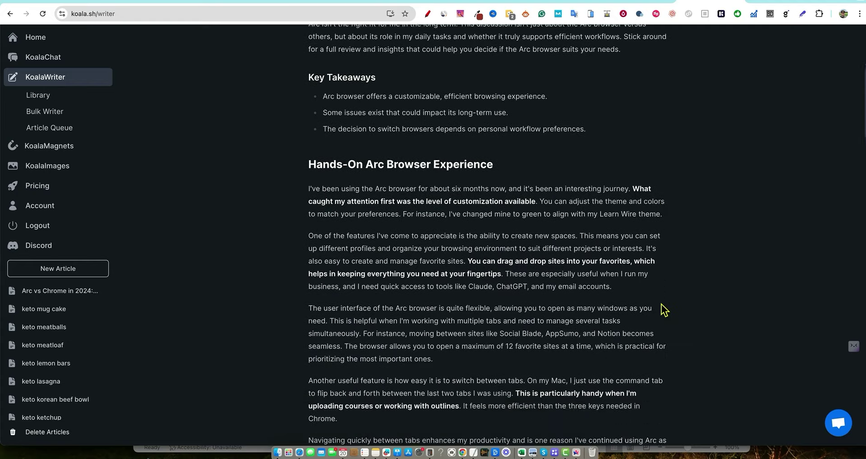
{"action": "scroll", "coordinate": [536, 253], "scroll_direction": "up", "scroll_amount": 4}
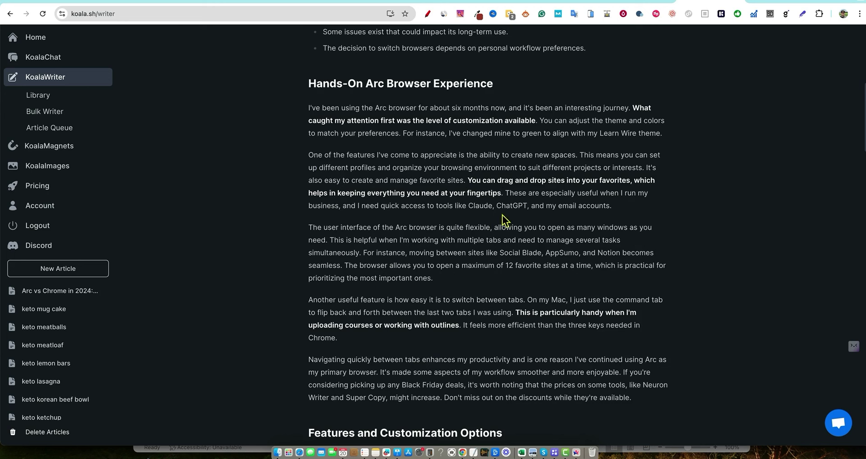
{"action": "left_click_drag", "start_coordinate": [468, 176], "coordinate": [500, 189]}
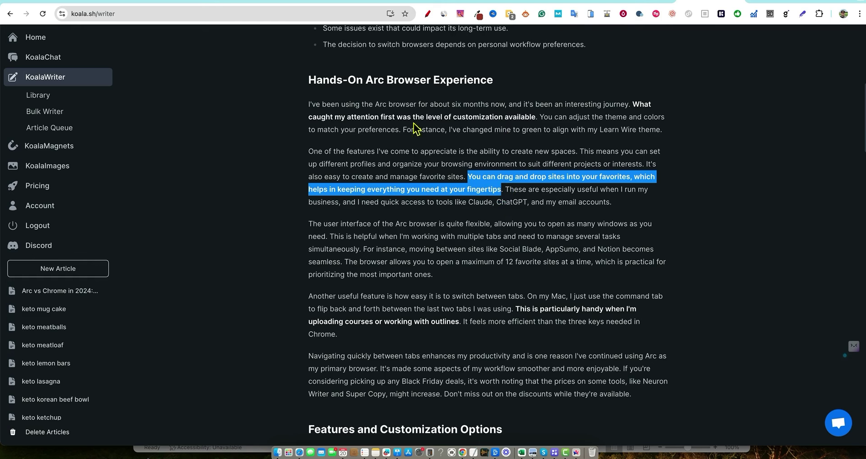
{"action": "left_click", "coordinate": [501, 237]}
Step: Scroll down to the Using Quad section and select the words Claude and Quad
{"action": "scroll", "coordinate": [542, 289], "scroll_direction": "down", "scroll_amount": 5}
{"action": "scroll", "coordinate": [542, 289], "scroll_direction": "down", "scroll_amount": 4}
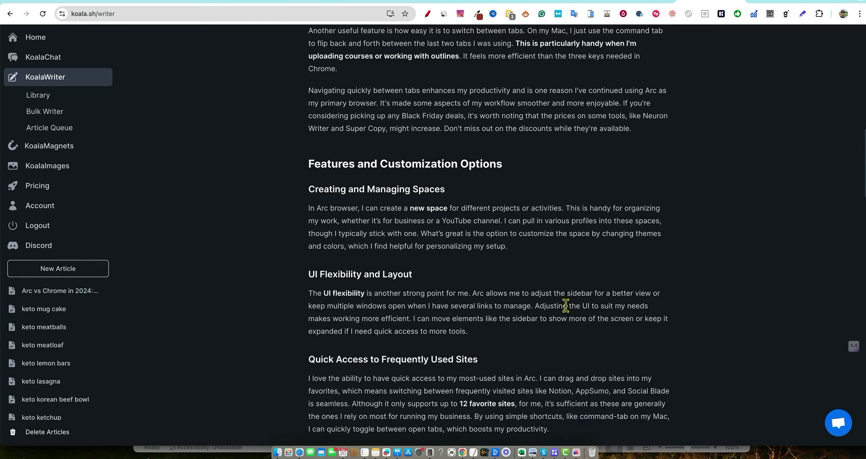
{"action": "scroll", "coordinate": [564, 305], "scroll_direction": "down", "scroll_amount": 3}
{"action": "scroll", "coordinate": [565, 306], "scroll_direction": "down", "scroll_amount": 12}
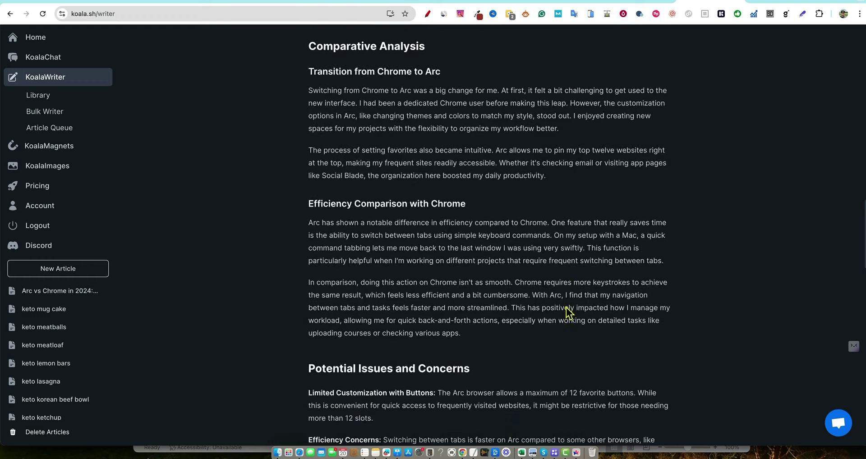
{"action": "scroll", "coordinate": [463, 169], "scroll_direction": "up", "scroll_amount": 1}
{"action": "scroll", "coordinate": [487, 172], "scroll_direction": "down", "scroll_amount": 6}
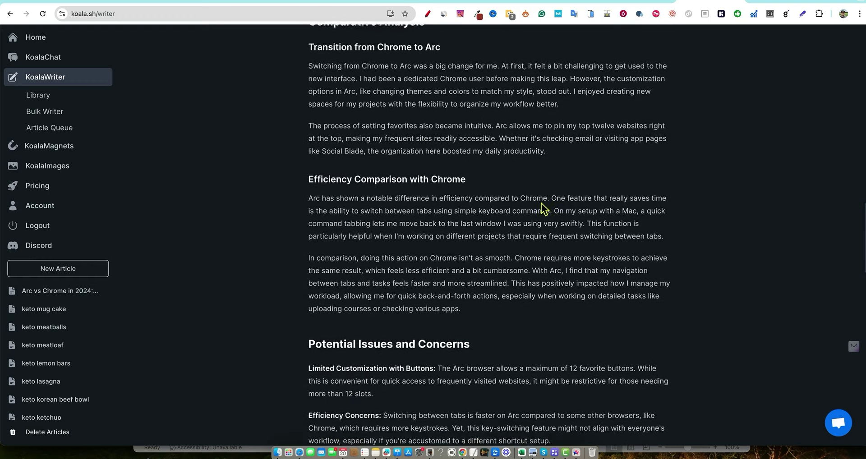
{"action": "scroll", "coordinate": [540, 204], "scroll_direction": "down", "scroll_amount": 8}
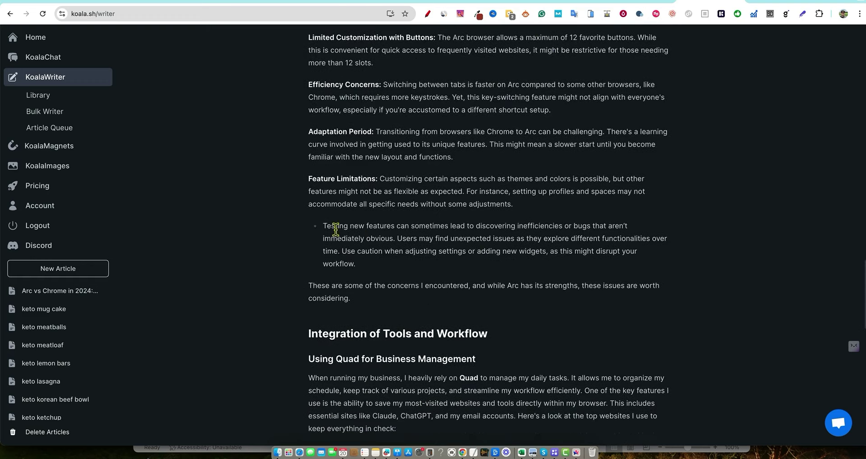
{"action": "scroll", "coordinate": [483, 251], "scroll_direction": "down", "scroll_amount": 2}
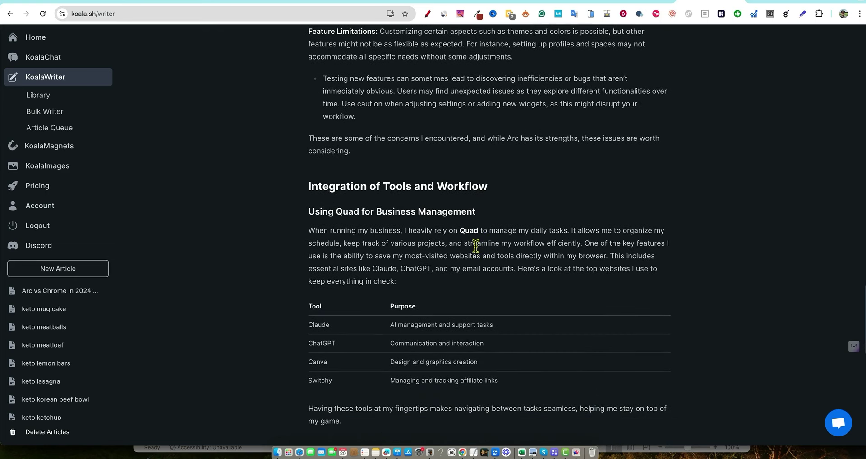
{"action": "scroll", "coordinate": [383, 270], "scroll_direction": "down", "scroll_amount": 2}
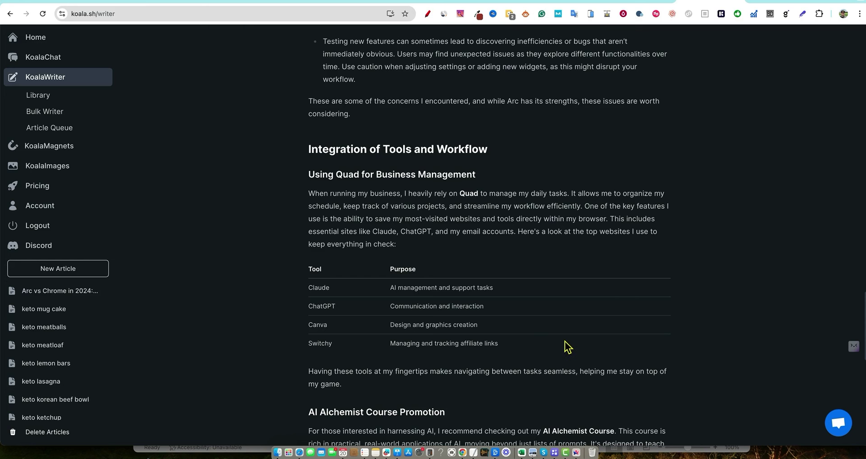
{"action": "scroll", "coordinate": [568, 347], "scroll_direction": "down", "scroll_amount": 1}
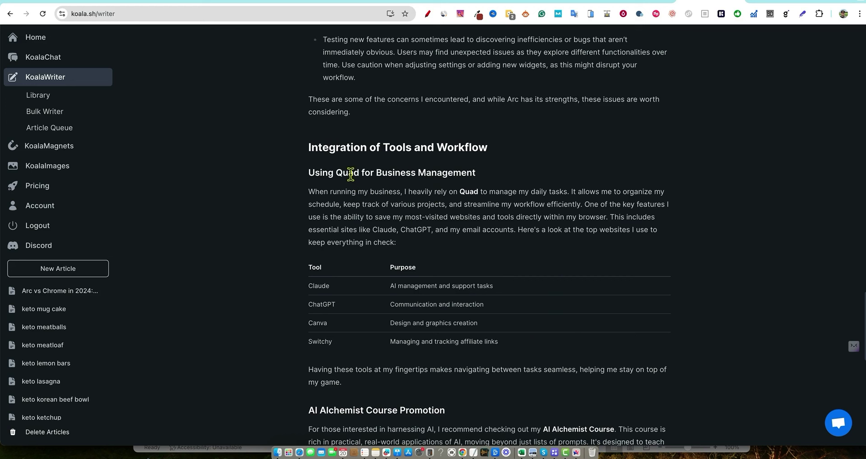
{"action": "double_click", "coordinate": [375, 230]}
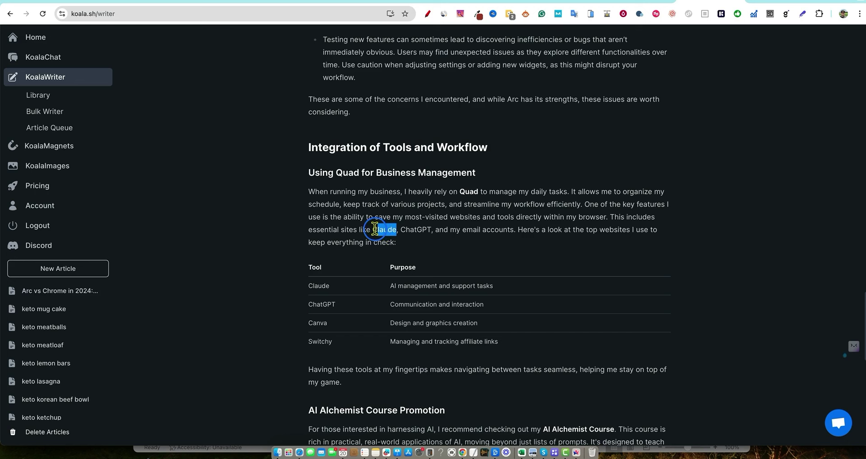
{"action": "left_click", "coordinate": [385, 195]}
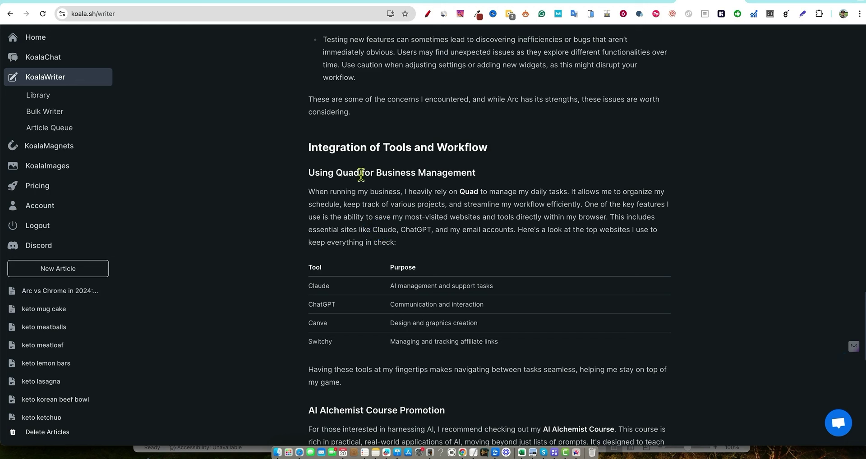
{"action": "left_click_drag", "start_coordinate": [360, 174], "coordinate": [335, 175]}
Step: Reselect Quad in the heading, then select the Tool/Purpose table to point it out
{"action": "left_click", "coordinate": [364, 187]}
{"action": "left_click_drag", "start_coordinate": [336, 172], "coordinate": [363, 172]}
{"action": "left_click", "coordinate": [480, 248]}
{"action": "scroll", "coordinate": [480, 248], "scroll_direction": "down", "scroll_amount": 3}
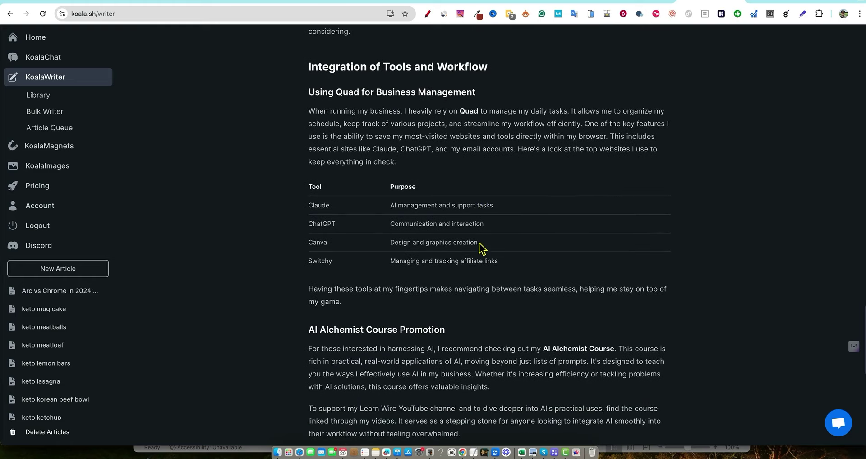
{"action": "scroll", "coordinate": [481, 248], "scroll_direction": "down", "scroll_amount": 1}
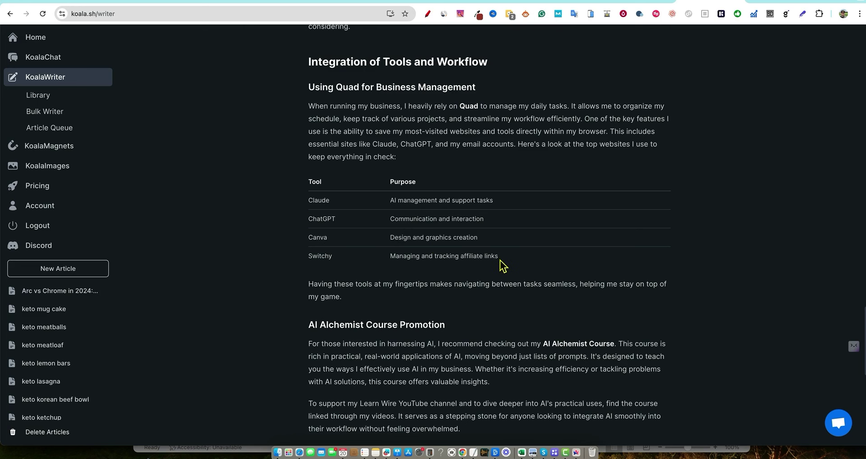
{"action": "left_click_drag", "start_coordinate": [500, 266], "coordinate": [280, 203]}
{"action": "left_click", "coordinate": [607, 261]}
Step: Select the AI Alchemist Course Promotion text and scroll on to Final Thoughts on Arc Browser Use
{"action": "scroll", "coordinate": [350, 202], "scroll_direction": "down", "scroll_amount": 1}
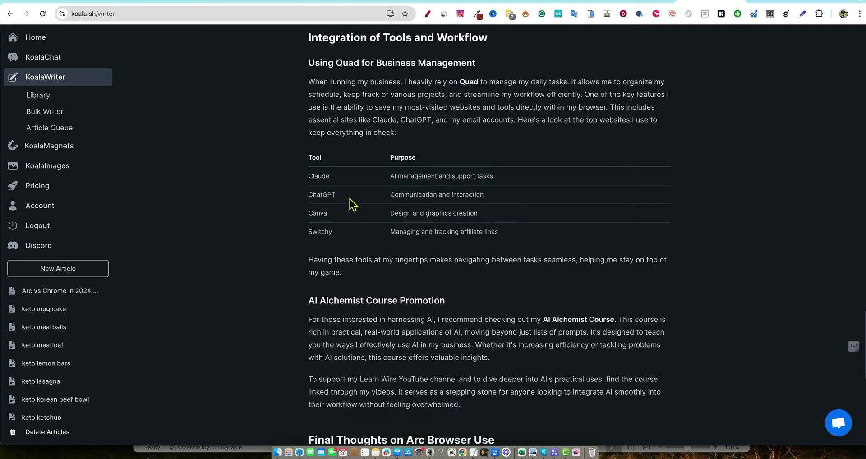
{"action": "scroll", "coordinate": [550, 295], "scroll_direction": "down", "scroll_amount": 3}
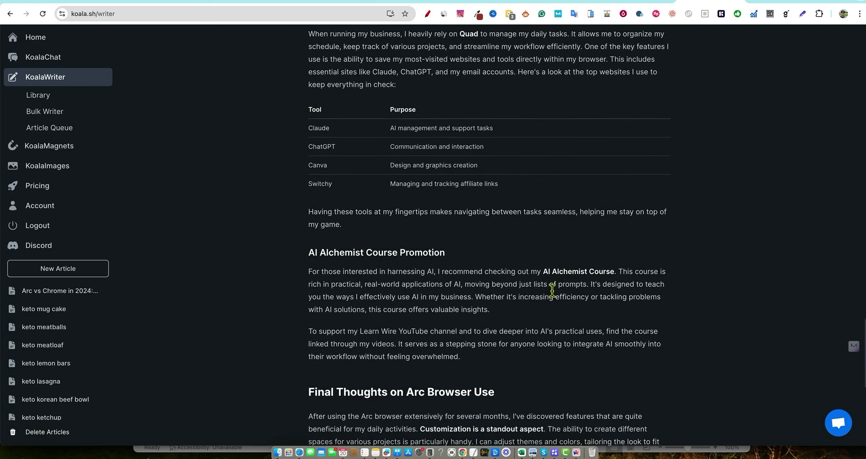
{"action": "left_click_drag", "start_coordinate": [325, 226], "coordinate": [469, 341]}
{"action": "left_click", "coordinate": [466, 348]}
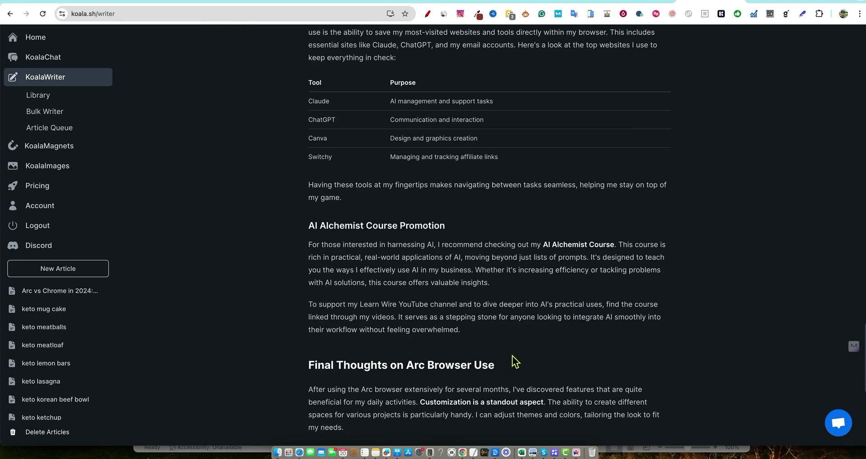
{"action": "scroll", "coordinate": [588, 305], "scroll_direction": "down", "scroll_amount": 3}
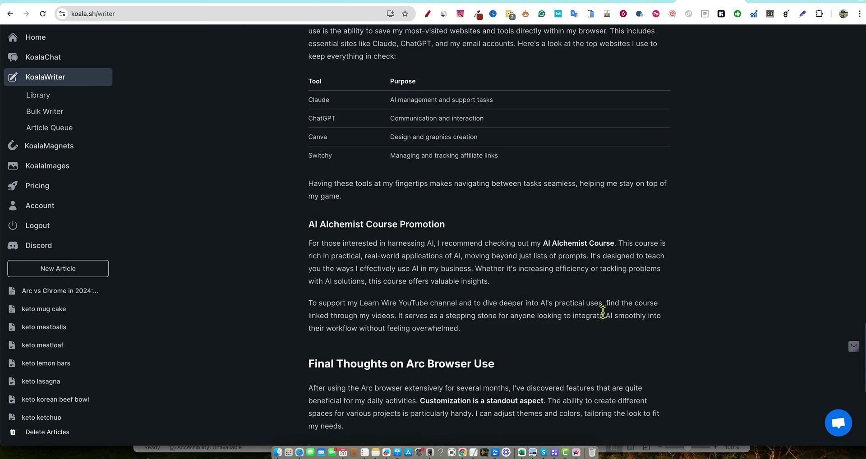
{"action": "scroll", "coordinate": [603, 312], "scroll_direction": "down", "scroll_amount": 4}
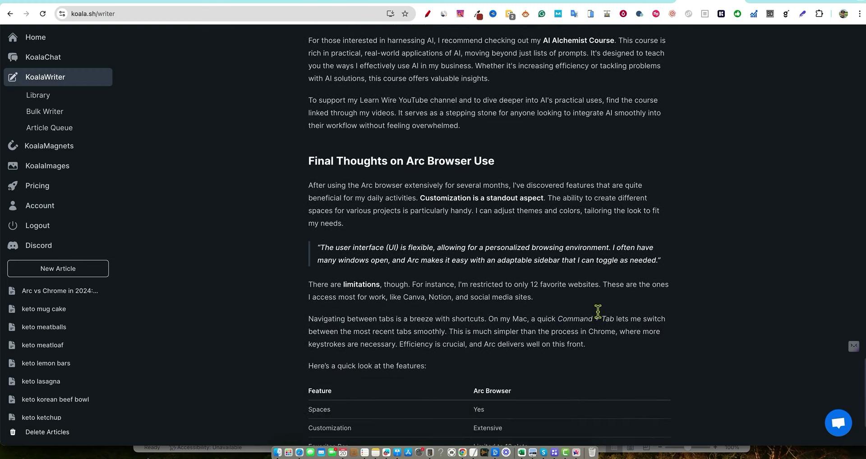
Step: Select the closing paragraph calling Arc a reliable daily tool, then scroll back toward the title
{"action": "scroll", "coordinate": [599, 315], "scroll_direction": "down", "scroll_amount": 1}
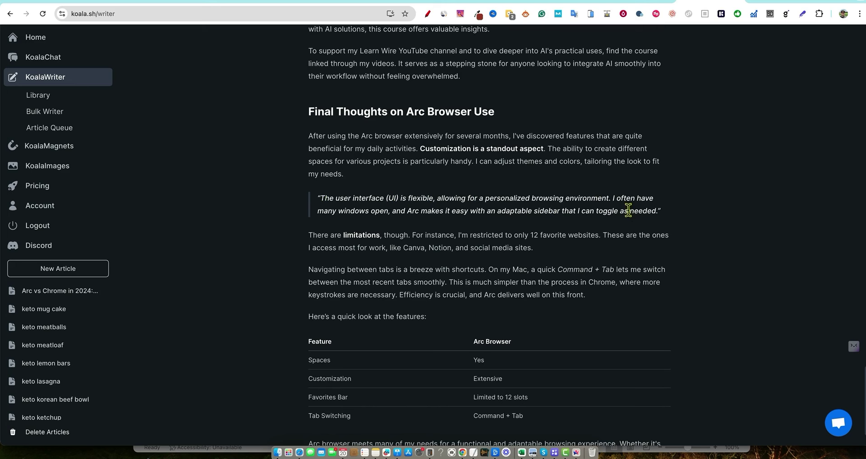
{"action": "scroll", "coordinate": [627, 212], "scroll_direction": "down", "scroll_amount": 2}
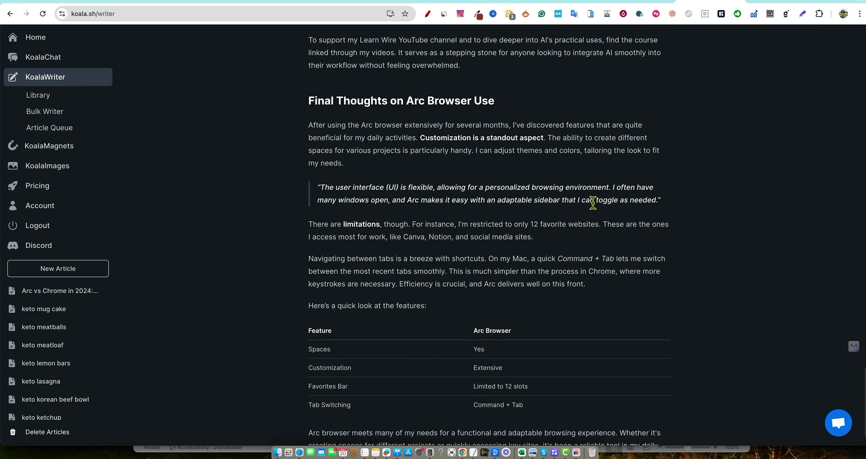
{"action": "scroll", "coordinate": [586, 217], "scroll_direction": "down", "scroll_amount": 3}
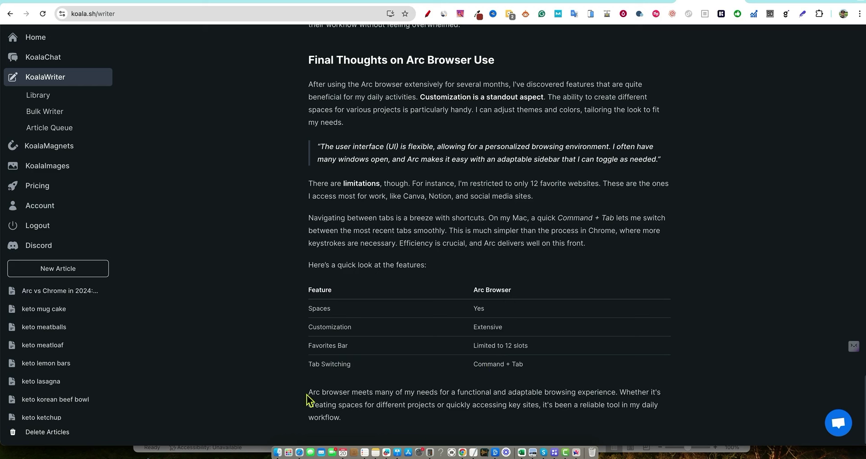
{"action": "left_click_drag", "start_coordinate": [308, 395], "coordinate": [537, 421]}
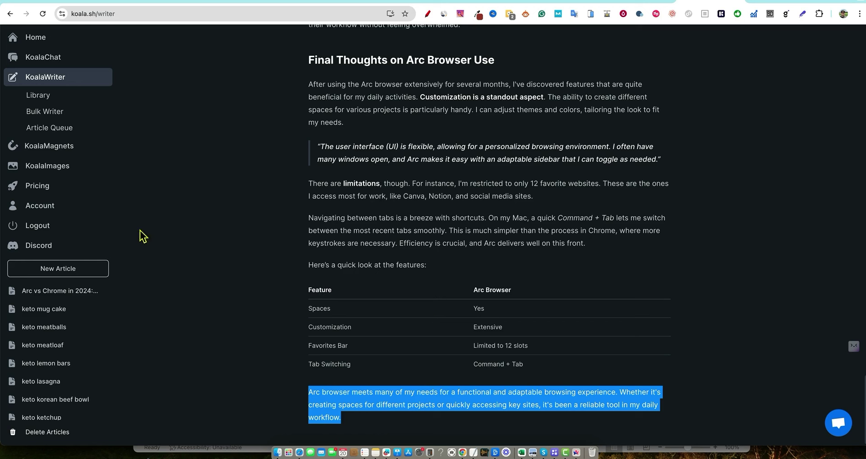
{"action": "scroll", "coordinate": [521, 244], "scroll_direction": "up", "scroll_amount": 20}
{"action": "scroll", "coordinate": [523, 244], "scroll_direction": "up", "scroll_amount": 1}
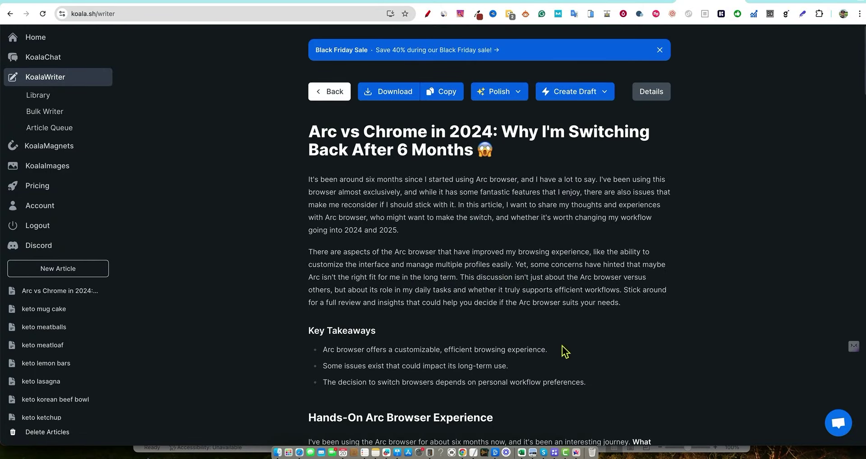
Step: Scroll through the Arc vs Chrome article down to its features table
{"action": "scroll", "coordinate": [507, 321], "scroll_direction": "down", "scroll_amount": 5}
{"action": "scroll", "coordinate": [506, 321], "scroll_direction": "up", "scroll_amount": 5}
{"action": "scroll", "coordinate": [596, 302], "scroll_direction": "down", "scroll_amount": 3}
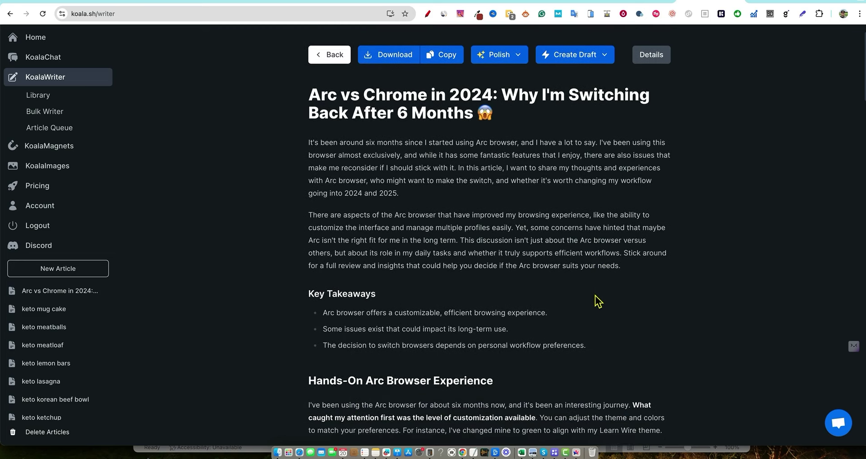
{"action": "scroll", "coordinate": [596, 301], "scroll_direction": "down", "scroll_amount": 10}
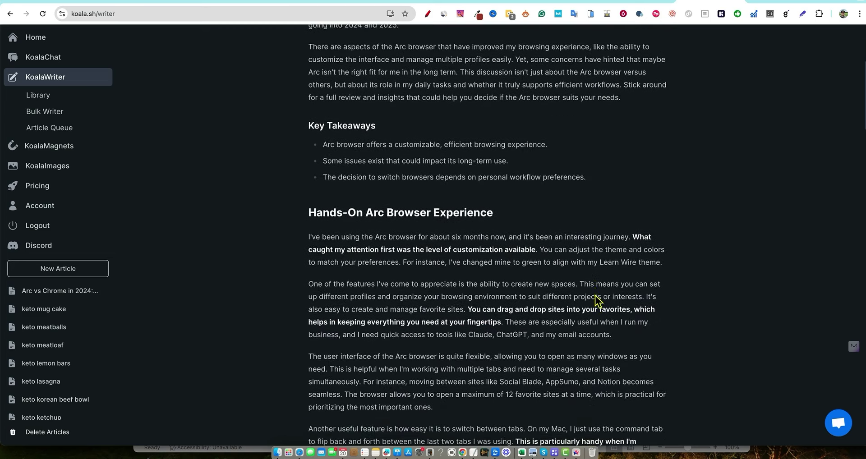
{"action": "scroll", "coordinate": [596, 295], "scroll_direction": "down", "scroll_amount": 2}
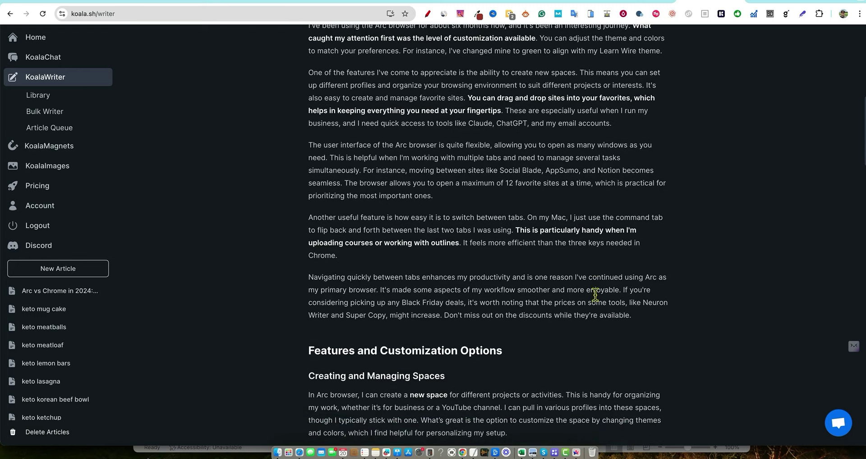
{"action": "scroll", "coordinate": [596, 302], "scroll_direction": "up", "scroll_amount": 1}
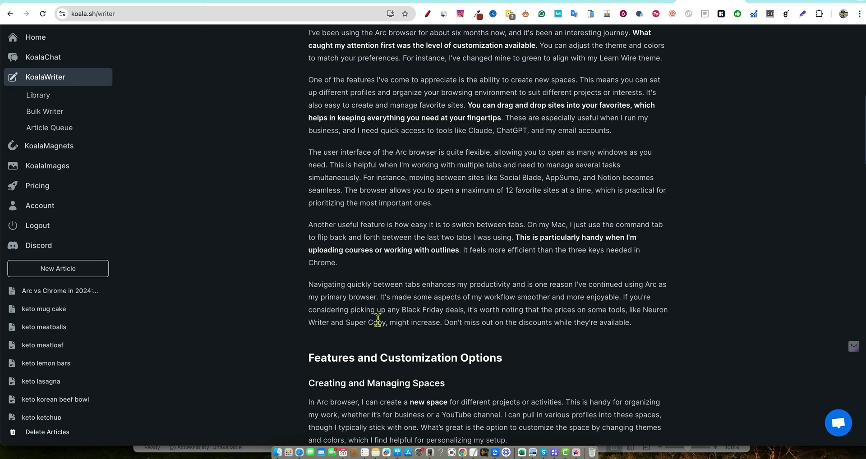
Step: Highlight the Super Copy mention and the Social Blade, AppSumo site list, then go to KoalaImages
{"action": "left_click_drag", "start_coordinate": [383, 322], "coordinate": [335, 322]}
{"action": "left_click_drag", "start_coordinate": [592, 177], "coordinate": [457, 177]}
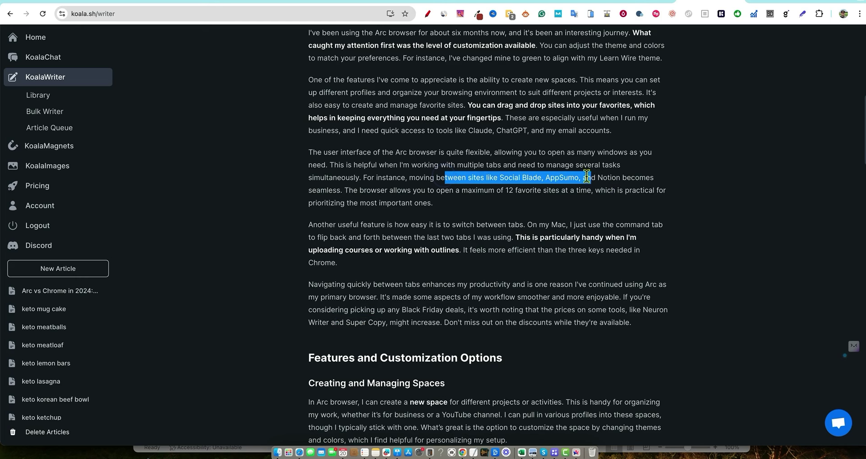
{"action": "left_click", "coordinate": [635, 181]}
{"action": "left_click_drag", "start_coordinate": [639, 178], "coordinate": [384, 165]}
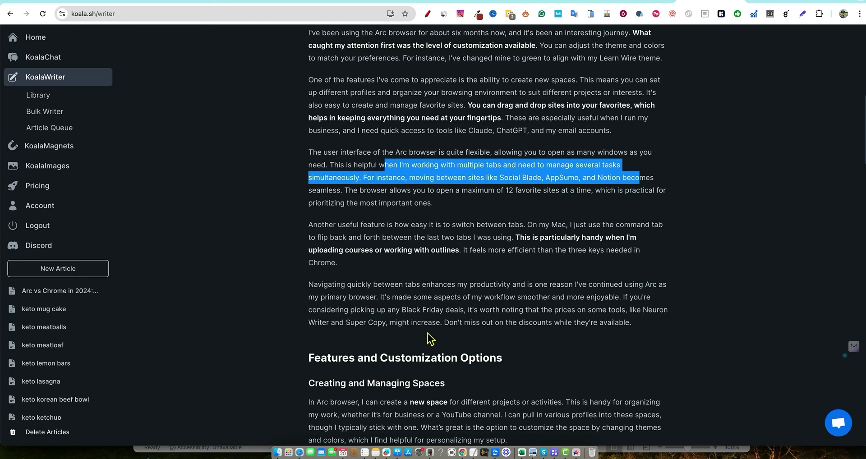
{"action": "scroll", "coordinate": [430, 338], "scroll_direction": "down", "scroll_amount": 3}
{"action": "scroll", "coordinate": [430, 336], "scroll_direction": "down", "scroll_amount": 10}
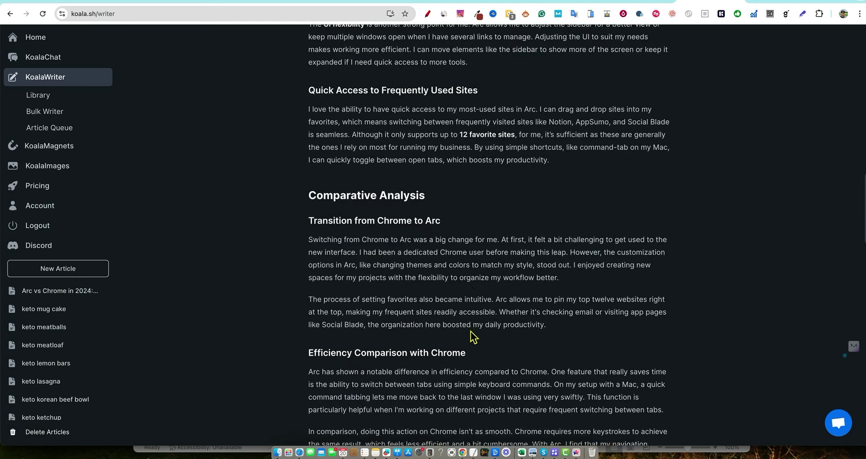
{"action": "scroll", "coordinate": [474, 338], "scroll_direction": "down", "scroll_amount": 15}
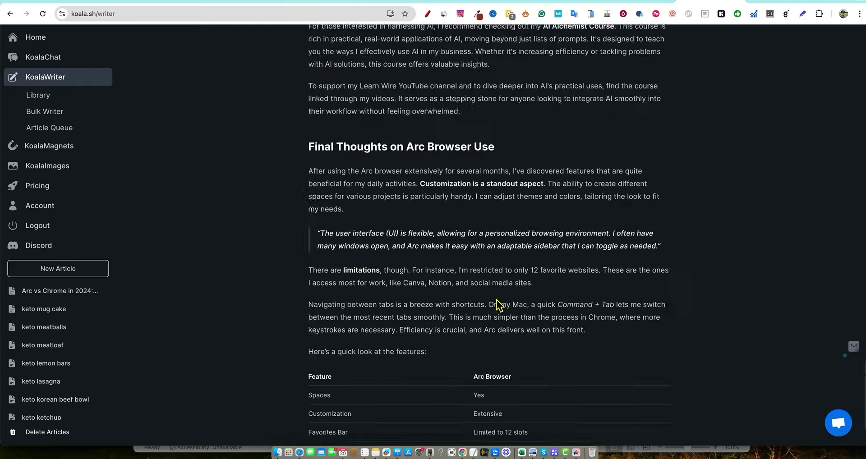
{"action": "scroll", "coordinate": [499, 306], "scroll_direction": "up", "scroll_amount": 20}
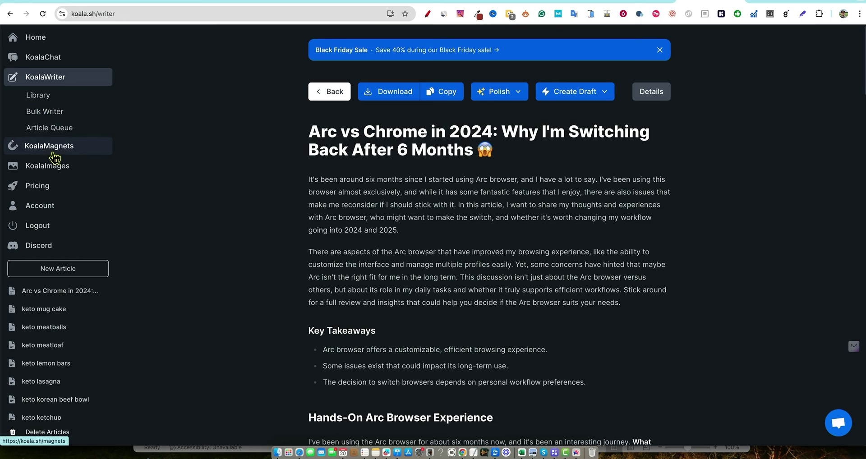
{"action": "left_click", "coordinate": [48, 166]}
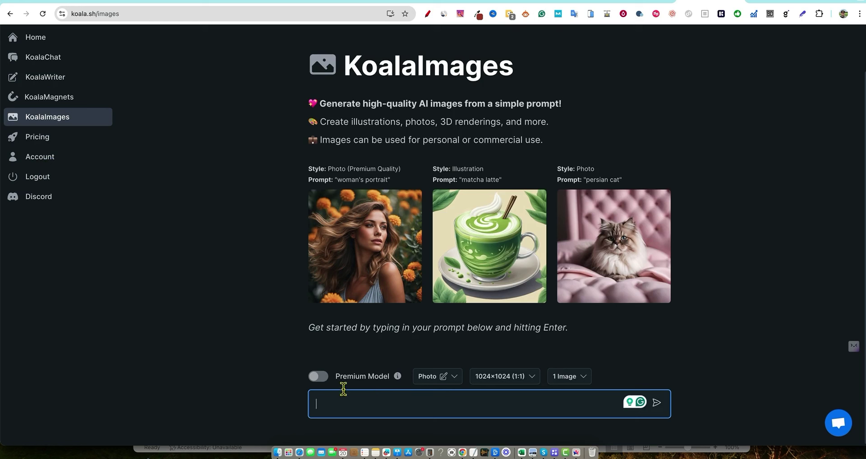
Step: Keep the Photo style and set the image size to 1344×768 (16:9)
{"action": "left_click", "coordinate": [348, 411]}
{"action": "left_click", "coordinate": [450, 378]}
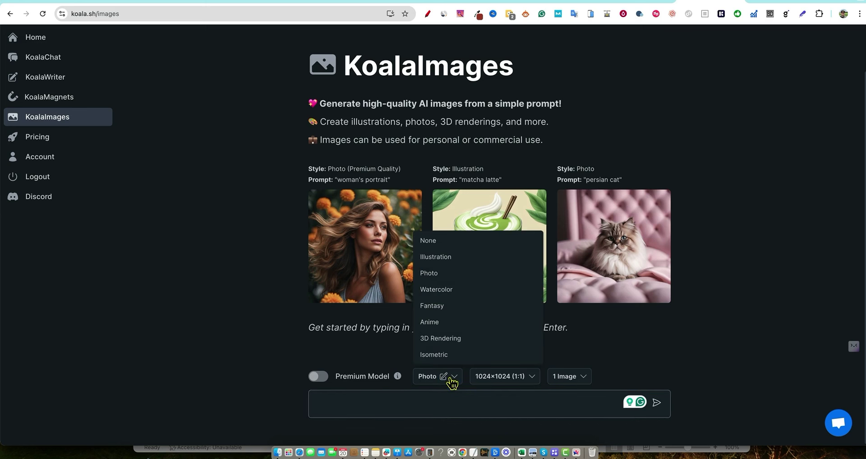
{"action": "left_click", "coordinate": [701, 369]}
{"action": "left_click", "coordinate": [530, 383]}
{"action": "left_click", "coordinate": [529, 382]}
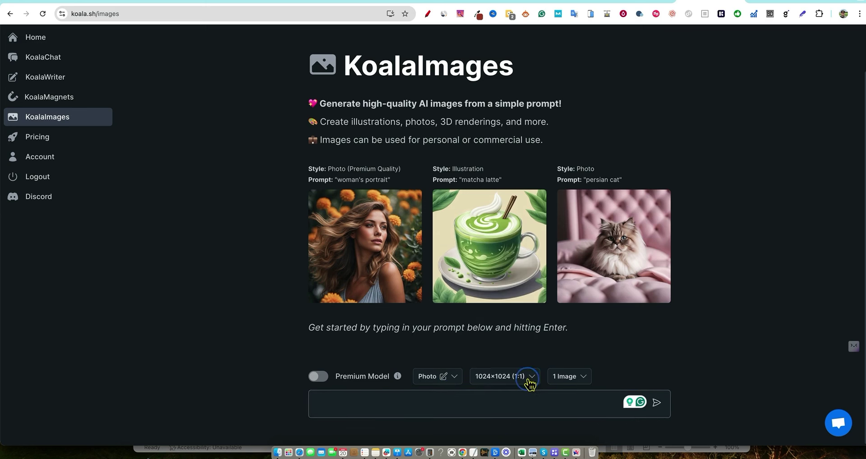
{"action": "left_click", "coordinate": [528, 376]}
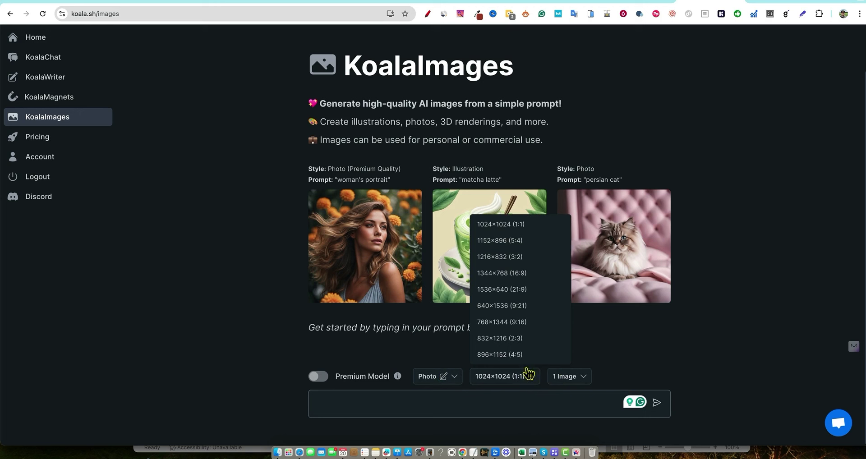
{"action": "left_click", "coordinate": [504, 274]}
Step: Generate an image from the prompt 'arc browser'
{"action": "left_click", "coordinate": [460, 403]}
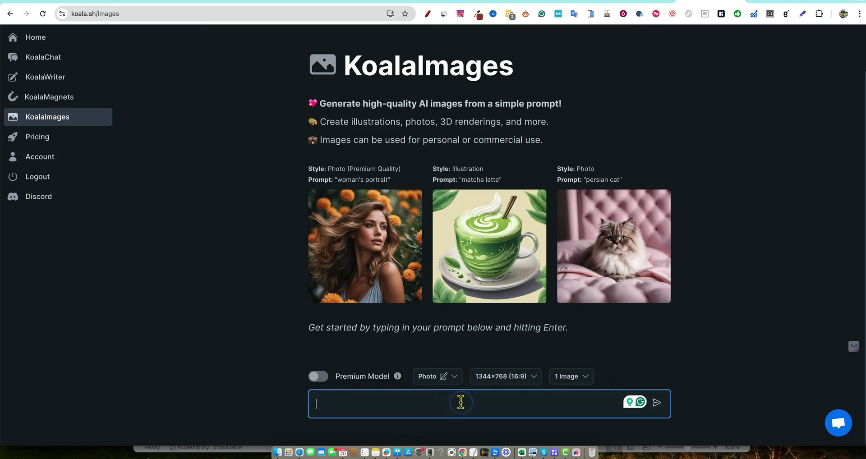
{"action": "type", "text": "arc bro"}
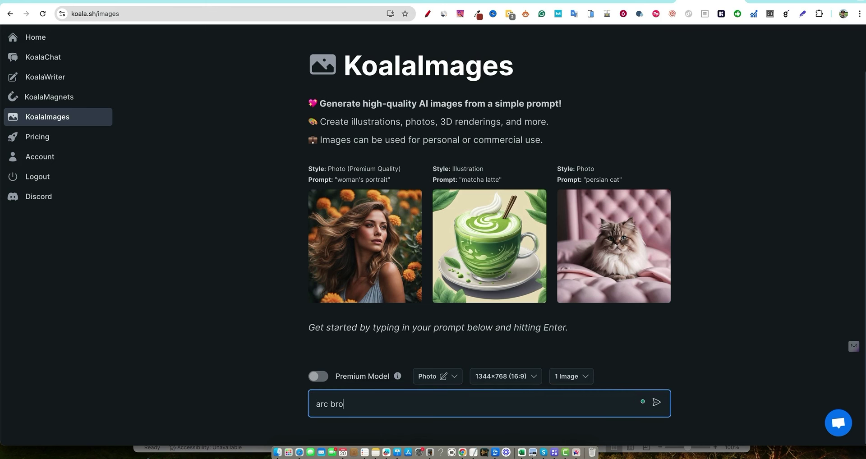
{"action": "type", "text": "wser"}
{"action": "key", "text": "Return"}
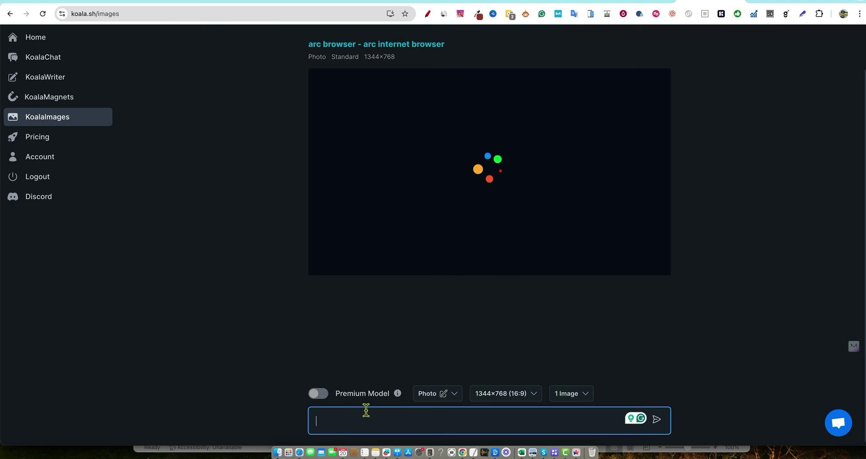
{"action": "mouse_move", "coordinate": [399, 395]}
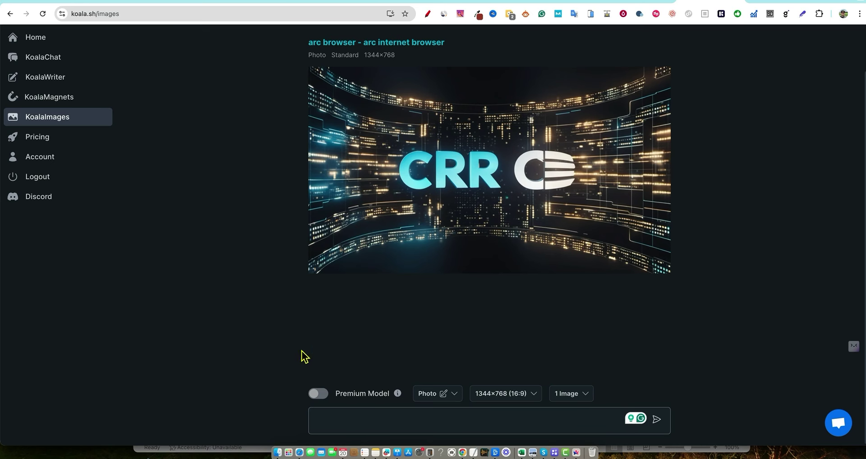
{"action": "left_click", "coordinate": [432, 425]}
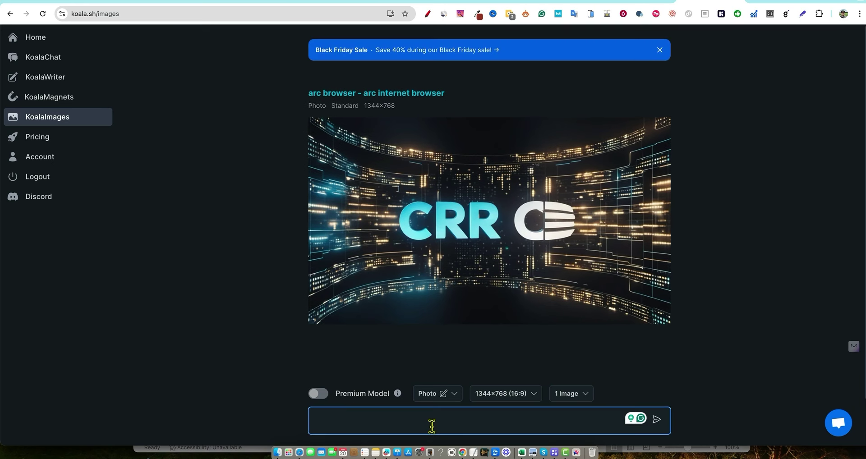
Step: Generate a second image from the prompt 'panda'
{"action": "type", "text": "panda"}
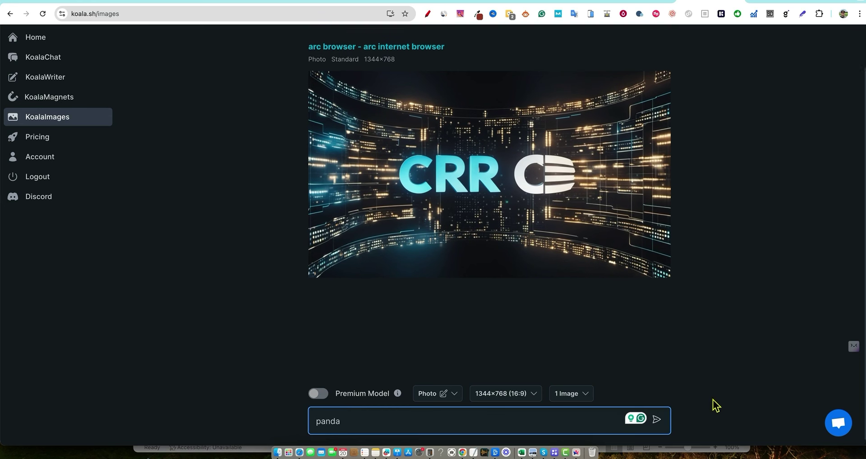
{"action": "left_click", "coordinate": [658, 421]}
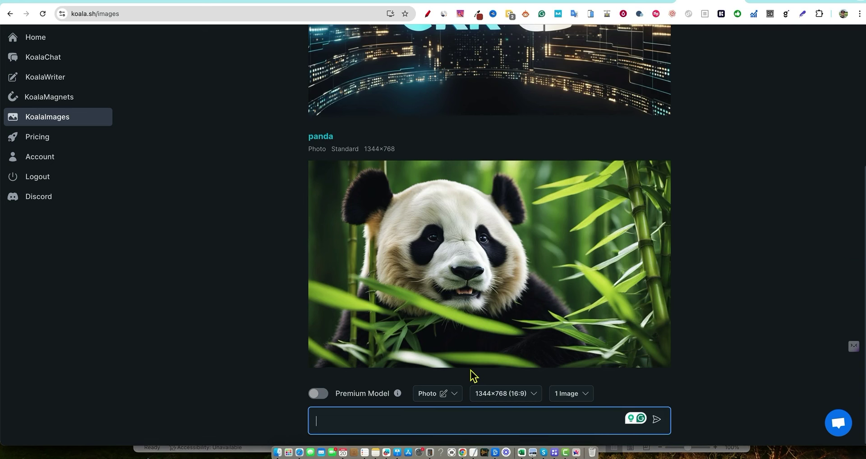
{"action": "mouse_move", "coordinate": [514, 276]}
Step: Review the Arc browser and panda images, then go to the Koala pricing page
{"action": "scroll", "coordinate": [437, 329], "scroll_direction": "up", "scroll_amount": 3}
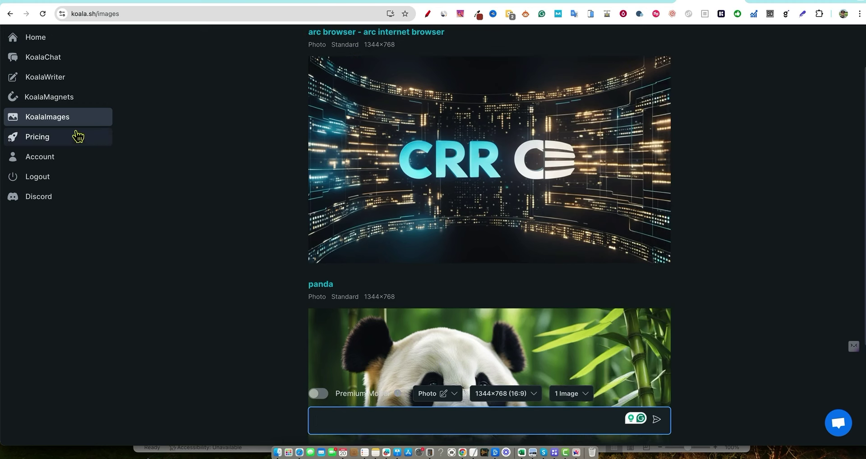
{"action": "scroll", "coordinate": [403, 279], "scroll_direction": "down", "scroll_amount": 4}
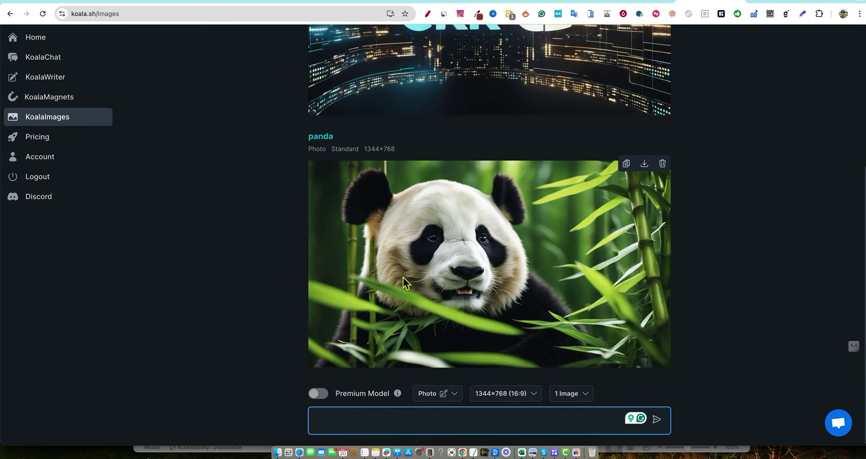
{"action": "mouse_move", "coordinate": [315, 391]}
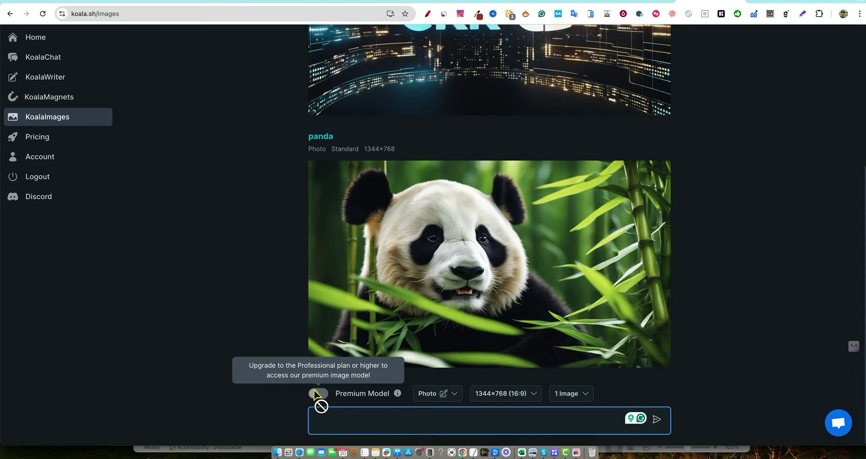
{"action": "scroll", "coordinate": [262, 280], "scroll_direction": "up", "scroll_amount": 4}
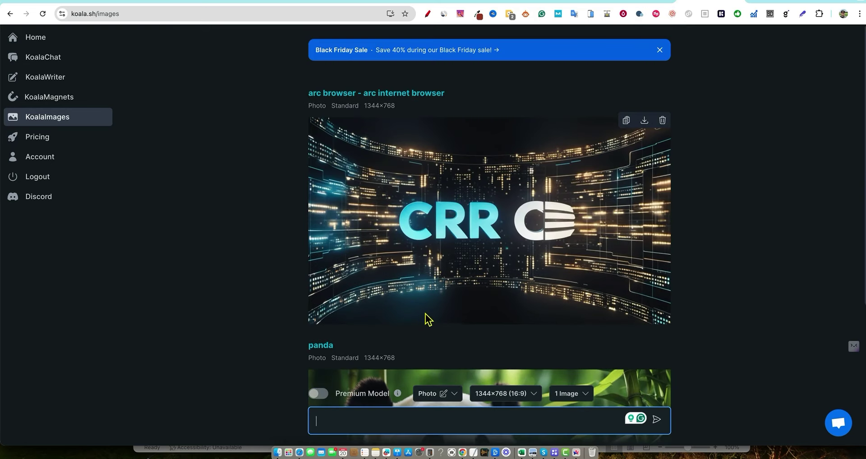
{"action": "scroll", "coordinate": [410, 360], "scroll_direction": "down", "scroll_amount": 4}
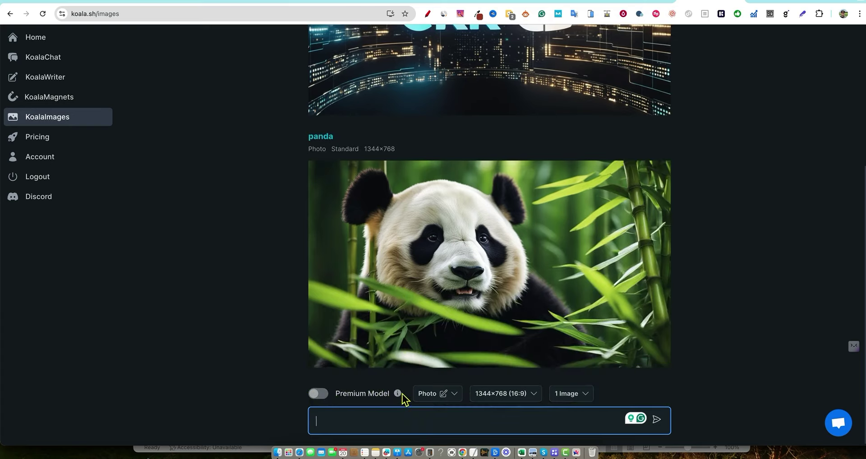
{"action": "scroll", "coordinate": [338, 329], "scroll_direction": "up", "scroll_amount": 4}
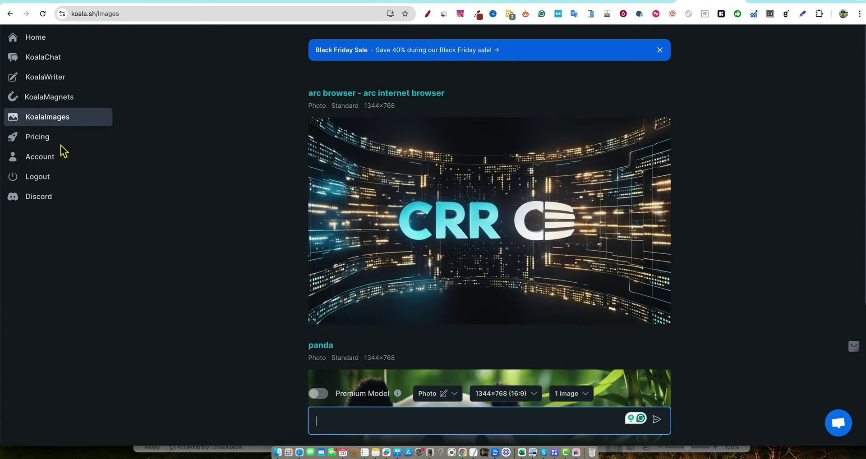
{"action": "left_click", "coordinate": [39, 138]}
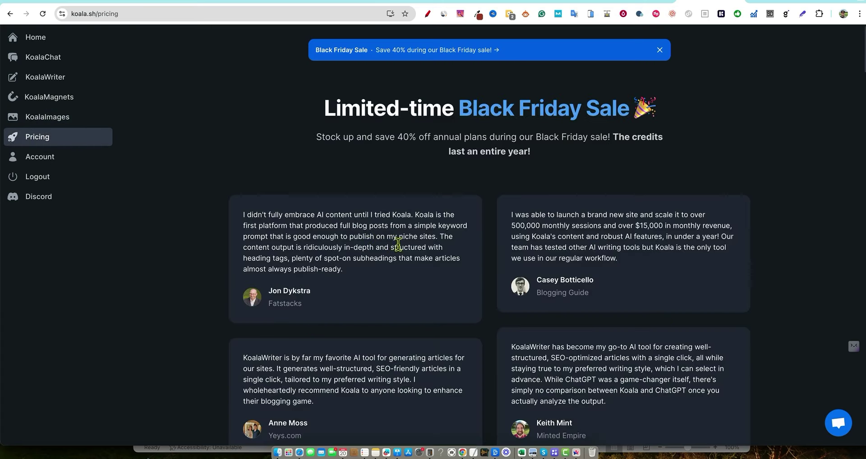
Step: Switch the plans to monthly billing and scroll through the monthly prices
{"action": "scroll", "coordinate": [398, 244], "scroll_direction": "down", "scroll_amount": 10}
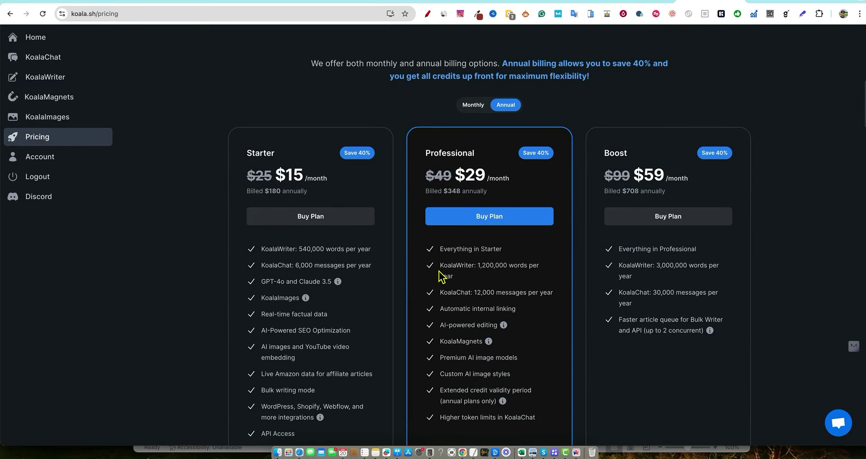
{"action": "left_click", "coordinate": [473, 102]}
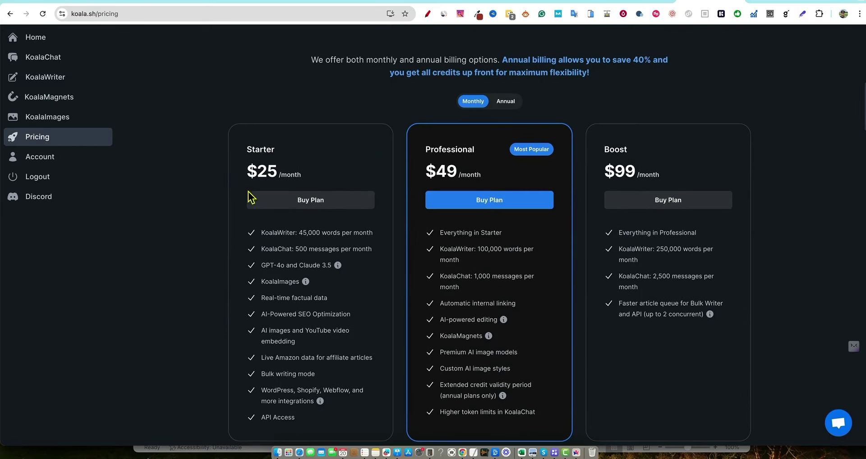
{"action": "scroll", "coordinate": [587, 289], "scroll_direction": "down", "scroll_amount": 8}
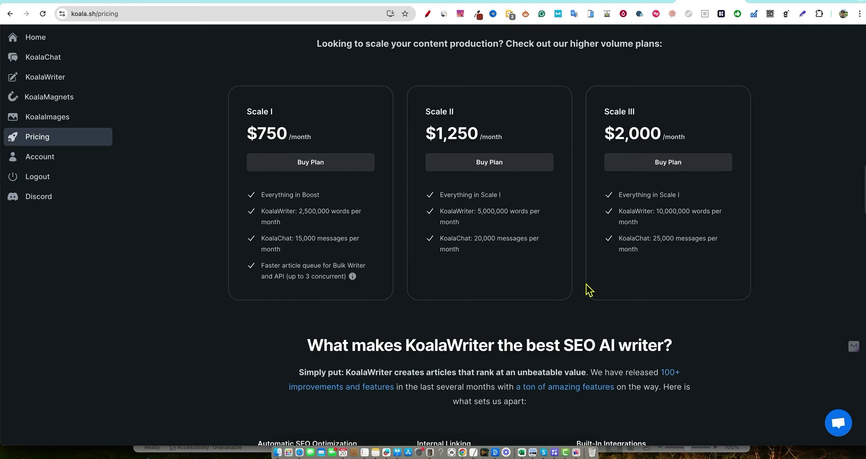
{"action": "scroll", "coordinate": [588, 289], "scroll_direction": "down", "scroll_amount": 5}
{"action": "scroll", "coordinate": [587, 289], "scroll_direction": "up", "scroll_amount": 20}
{"action": "scroll", "coordinate": [588, 290], "scroll_direction": "down", "scroll_amount": 3}
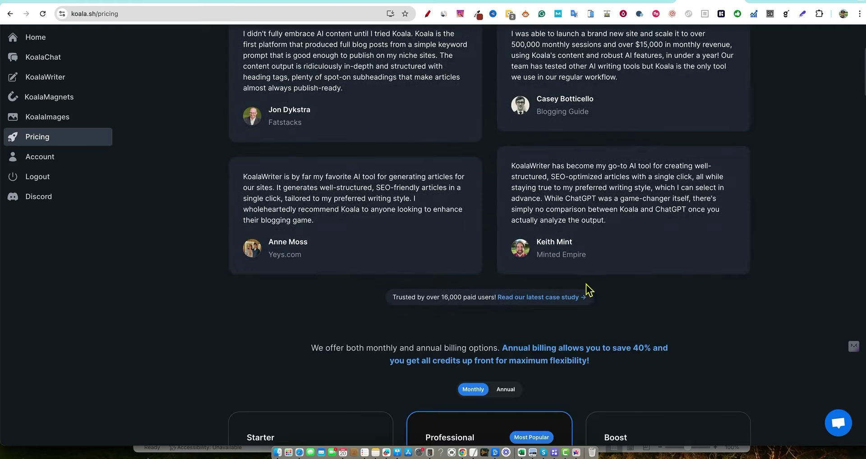
{"action": "scroll", "coordinate": [531, 284], "scroll_direction": "down", "scroll_amount": 2}
Step: Return to annual billing: Starter $15, Professional $29, Boost $59 per month, 40% off
{"action": "left_click", "coordinate": [505, 337]}
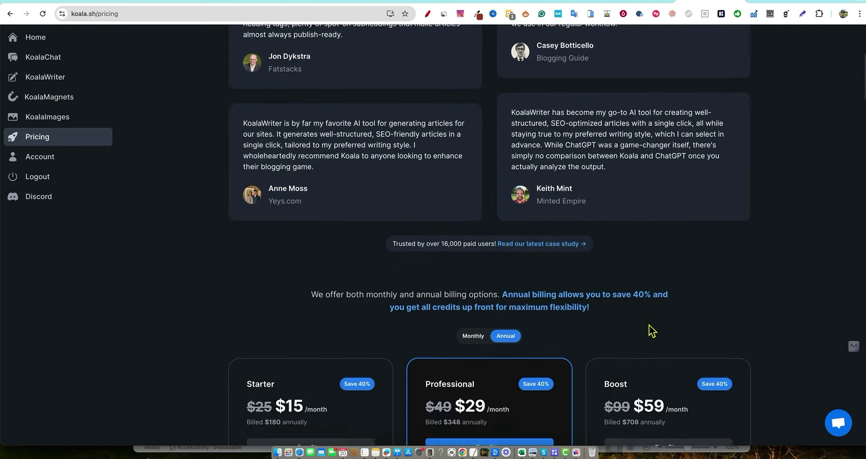
{"action": "scroll", "coordinate": [652, 330], "scroll_direction": "down", "scroll_amount": 10}
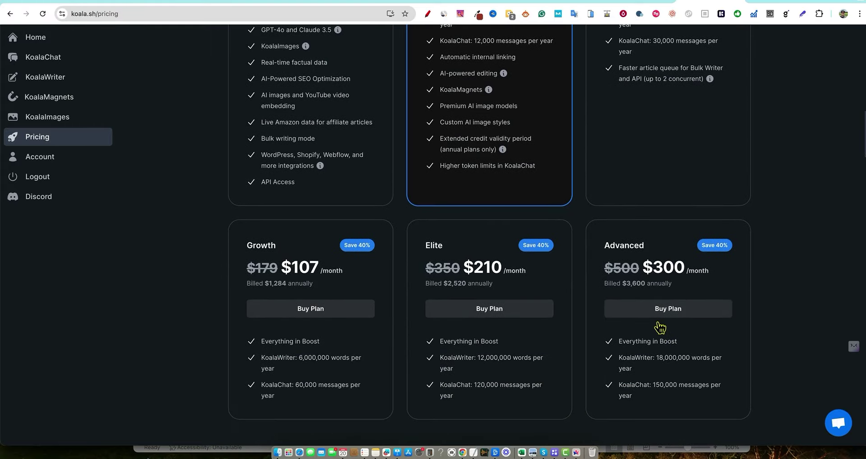
{"action": "scroll", "coordinate": [659, 327], "scroll_direction": "down", "scroll_amount": 7}
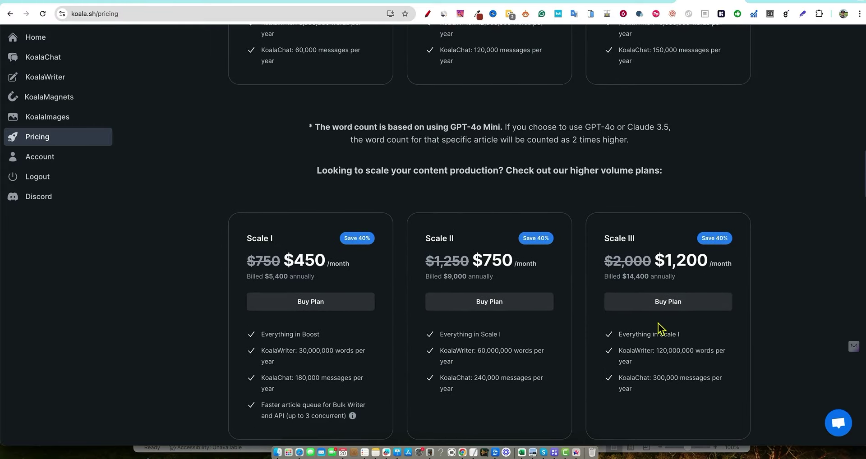
{"action": "scroll", "coordinate": [659, 328], "scroll_direction": "down", "scroll_amount": 2}
{"action": "scroll", "coordinate": [659, 329], "scroll_direction": "down", "scroll_amount": 15}
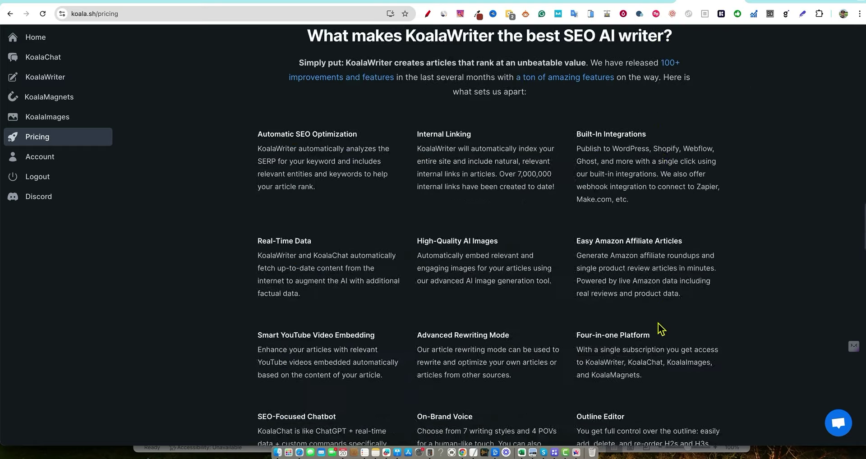
{"action": "scroll", "coordinate": [659, 328], "scroll_direction": "up", "scroll_amount": 20}
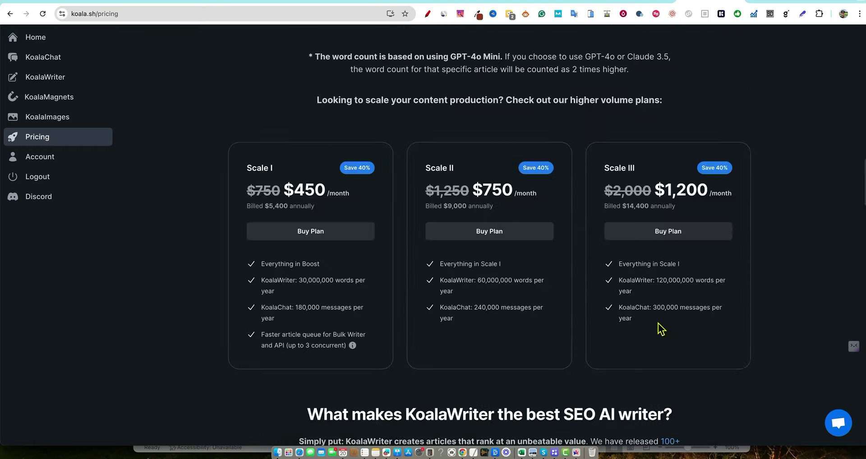
{"action": "scroll", "coordinate": [659, 328], "scroll_direction": "up", "scroll_amount": 11}
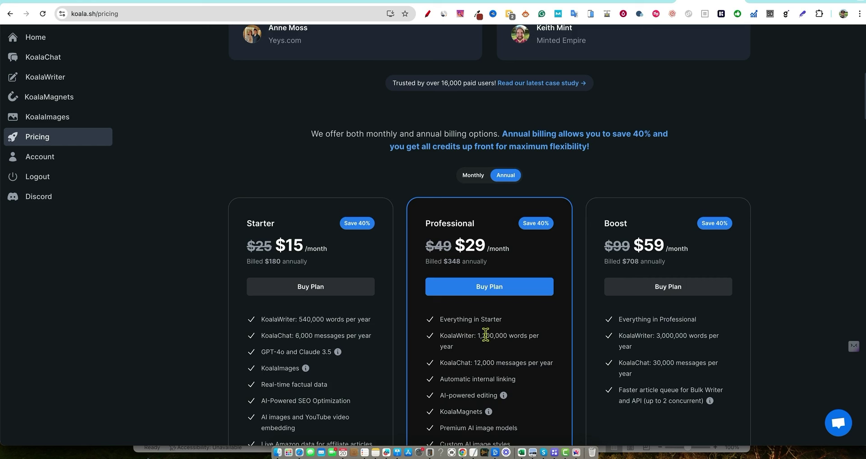
{"action": "scroll", "coordinate": [472, 333], "scroll_direction": "down", "scroll_amount": 1}
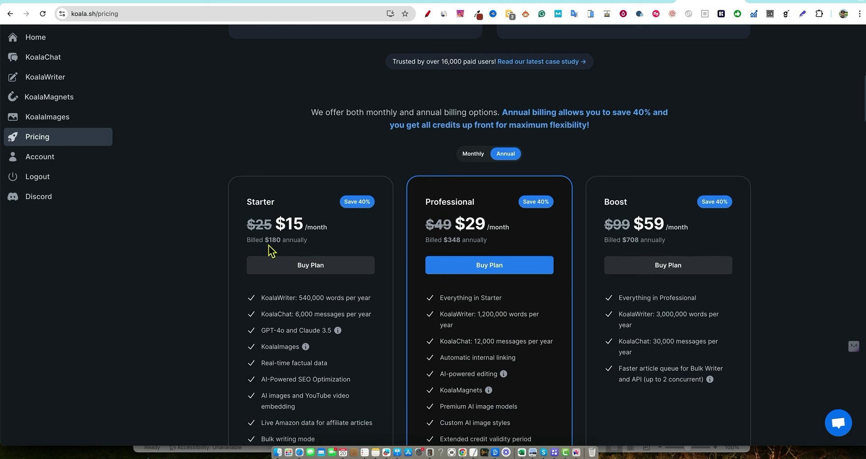
{"action": "left_click_drag", "start_coordinate": [264, 239], "coordinate": [315, 241]}
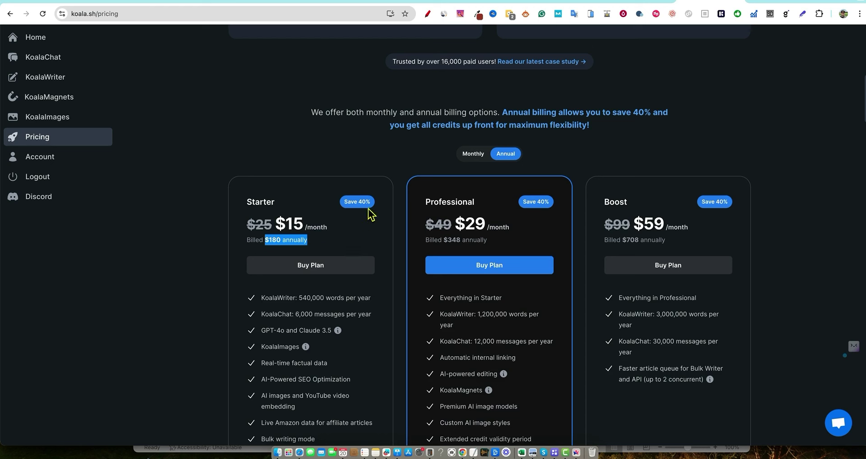
{"action": "left_click", "coordinate": [374, 228]}
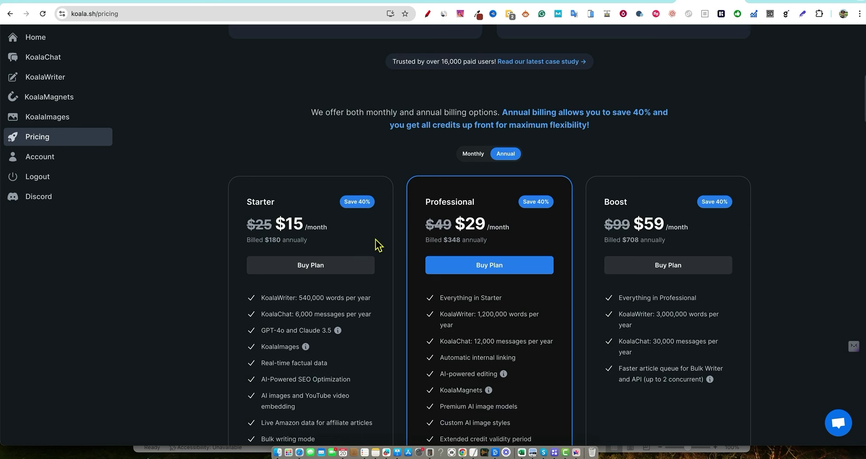
{"action": "scroll", "coordinate": [381, 250], "scroll_direction": "down", "scroll_amount": 1}
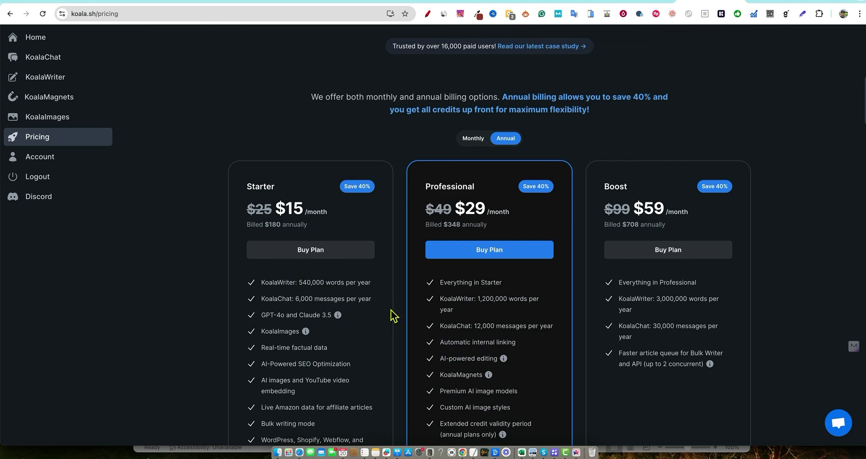
{"action": "scroll", "coordinate": [343, 316], "scroll_direction": "down", "scroll_amount": 1}
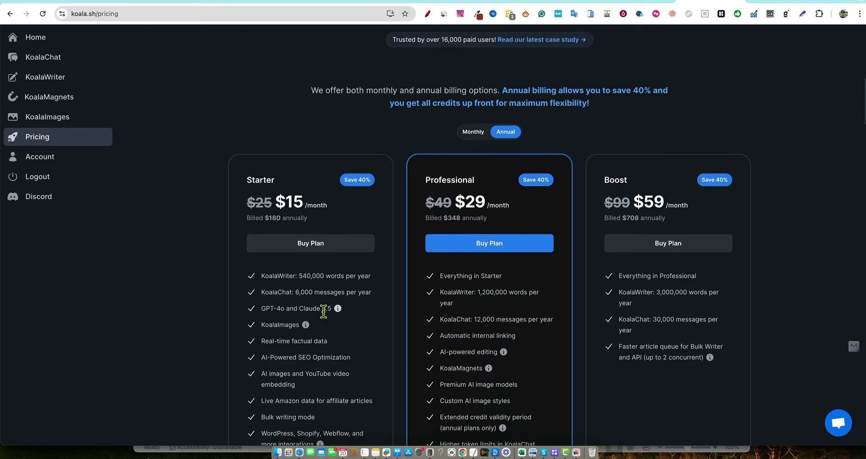
{"action": "mouse_move", "coordinate": [306, 321]}
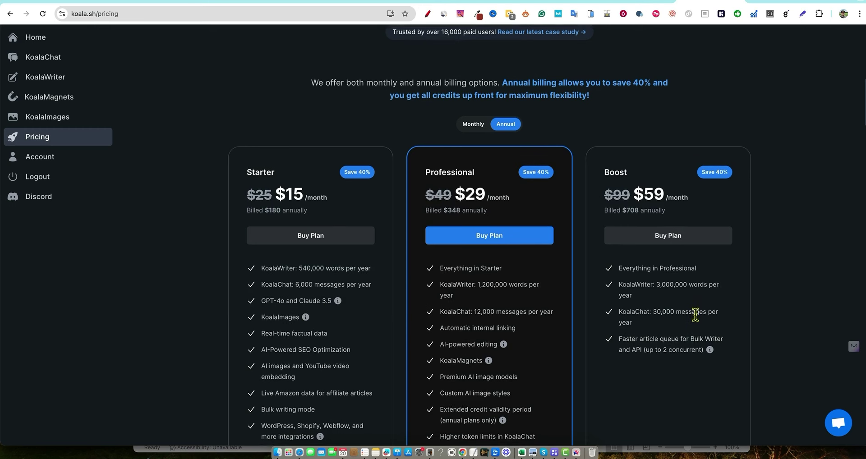
{"action": "scroll", "coordinate": [683, 322], "scroll_direction": "down", "scroll_amount": 2}
{"action": "scroll", "coordinate": [451, 294], "scroll_direction": "up", "scroll_amount": 1}
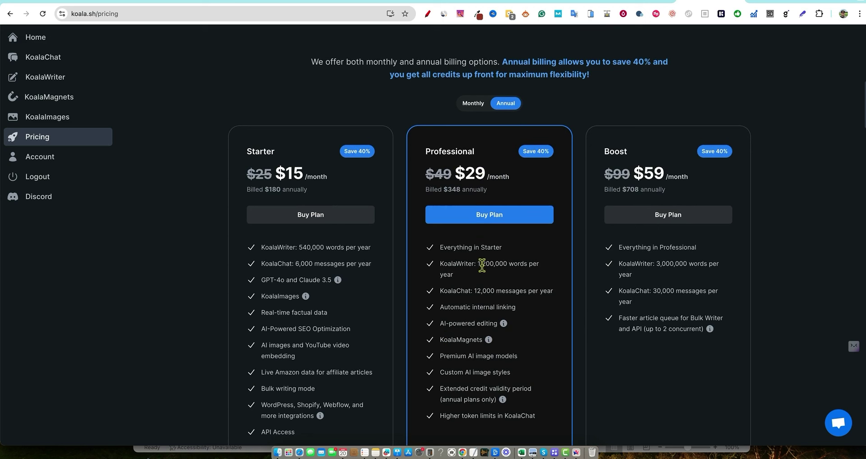
{"action": "scroll", "coordinate": [498, 343], "scroll_direction": "down", "scroll_amount": 1}
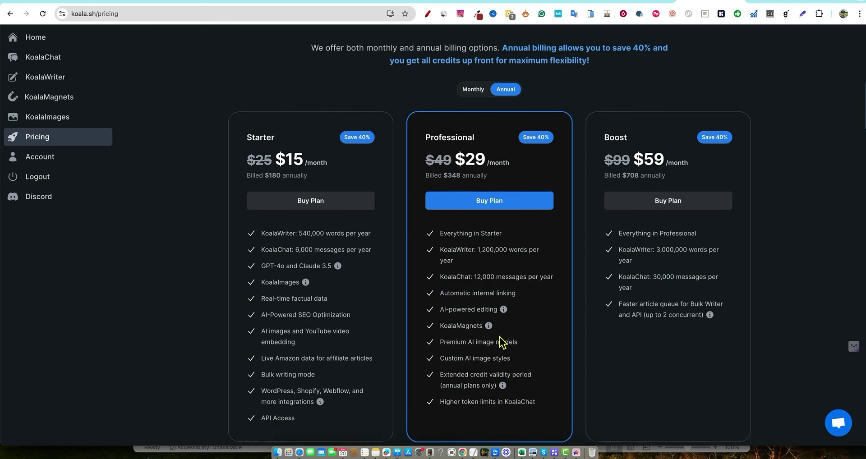
{"action": "scroll", "coordinate": [501, 345], "scroll_direction": "down", "scroll_amount": 1}
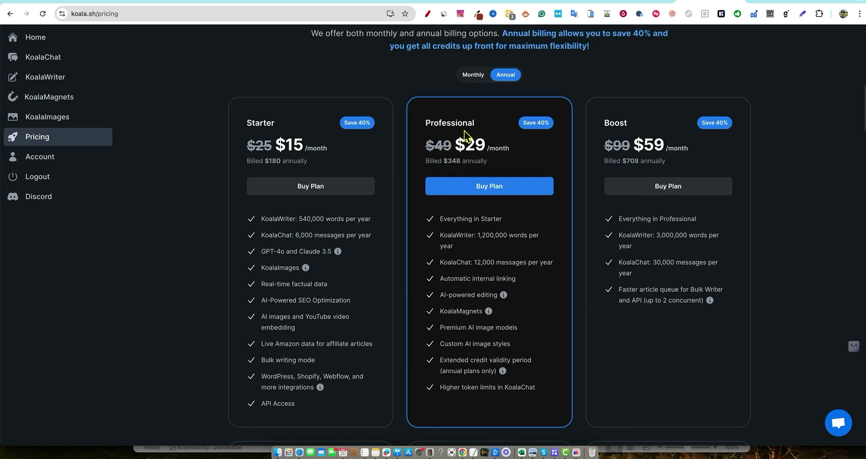
{"action": "left_click_drag", "start_coordinate": [438, 161], "coordinate": [481, 161]}
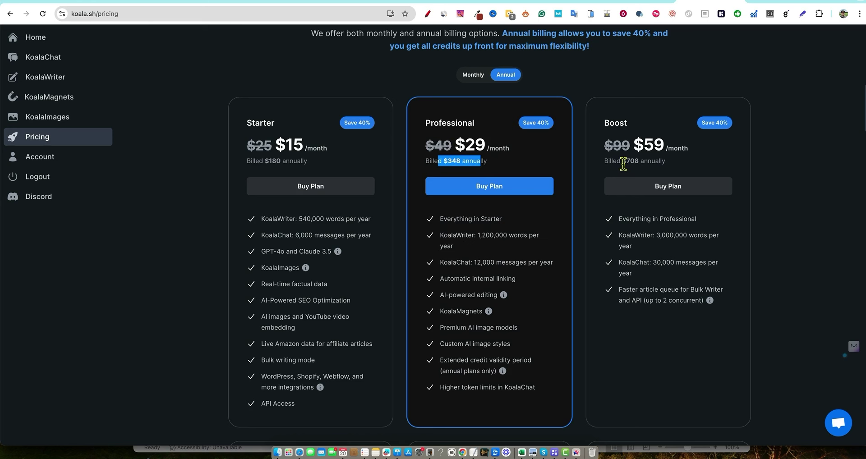
{"action": "left_click_drag", "start_coordinate": [619, 161], "coordinate": [666, 161]}
{"action": "left_click", "coordinate": [728, 168]}
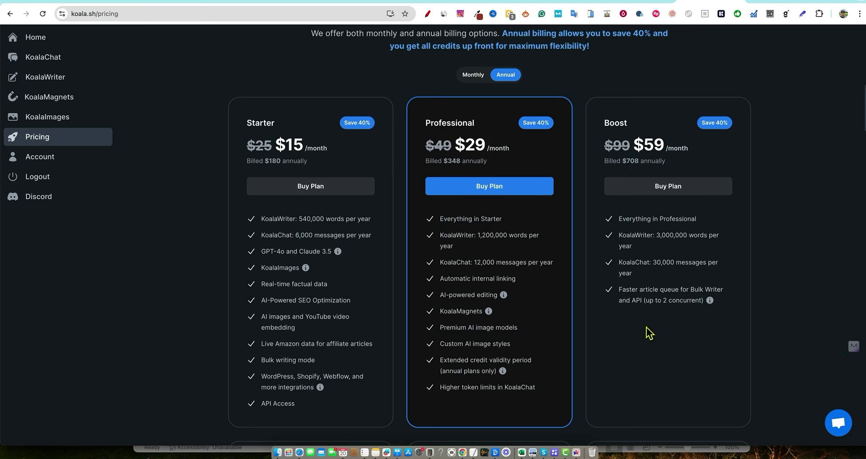
{"action": "scroll", "coordinate": [646, 329], "scroll_direction": "down", "scroll_amount": 7}
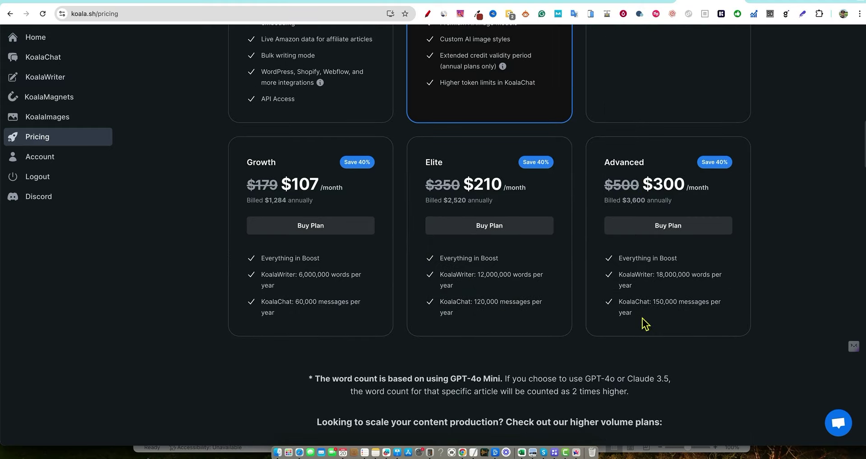
{"action": "scroll", "coordinate": [354, 265], "scroll_direction": "up", "scroll_amount": 1}
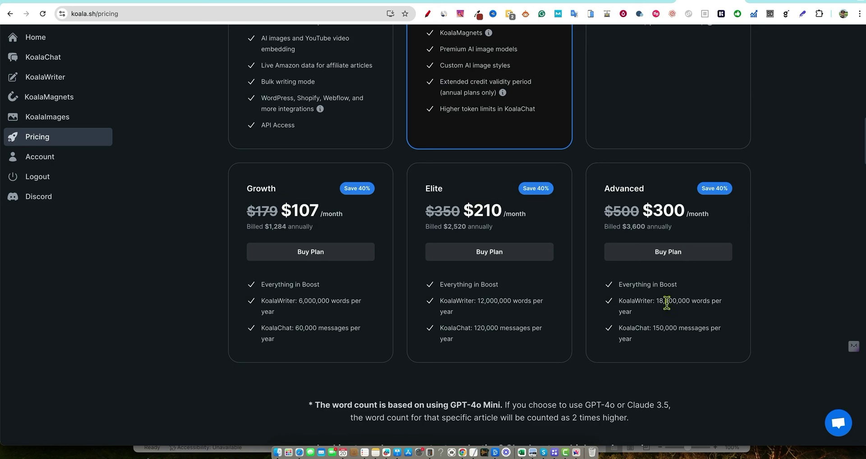
{"action": "scroll", "coordinate": [667, 305], "scroll_direction": "up", "scroll_amount": 5}
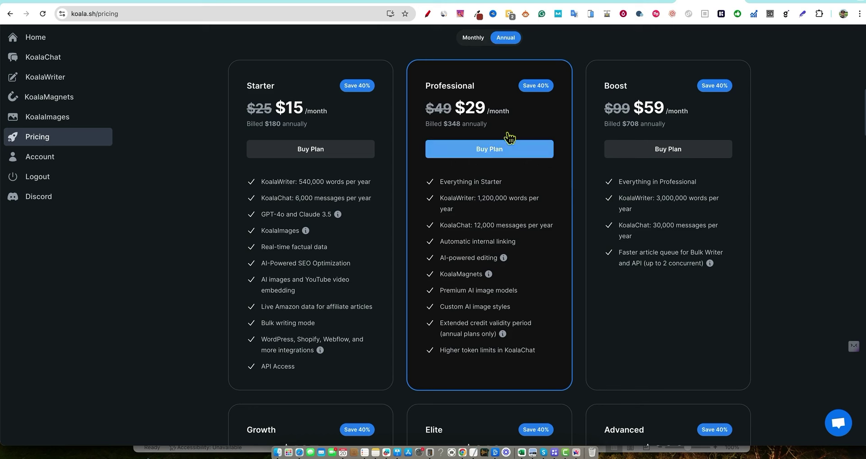
{"action": "scroll", "coordinate": [654, 336], "scroll_direction": "up", "scroll_amount": 2}
{"action": "scroll", "coordinate": [673, 338], "scroll_direction": "up", "scroll_amount": 6}
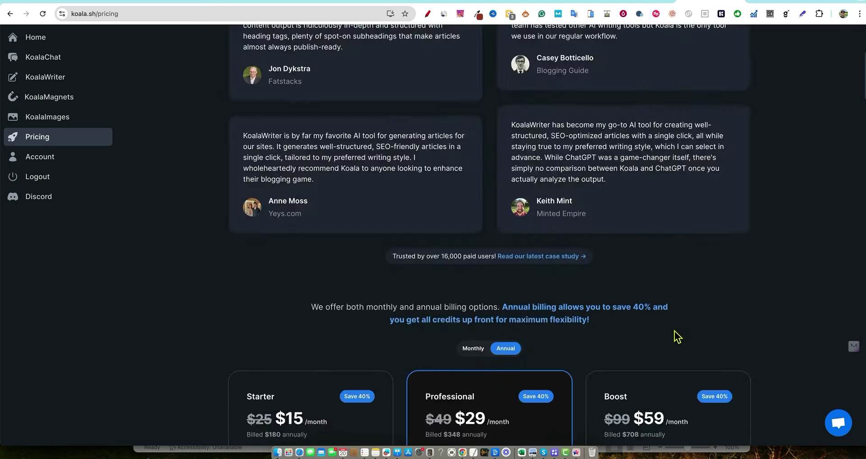
{"action": "scroll", "coordinate": [674, 337], "scroll_direction": "down", "scroll_amount": 2}
{"action": "scroll", "coordinate": [679, 334], "scroll_direction": "down", "scroll_amount": 3}
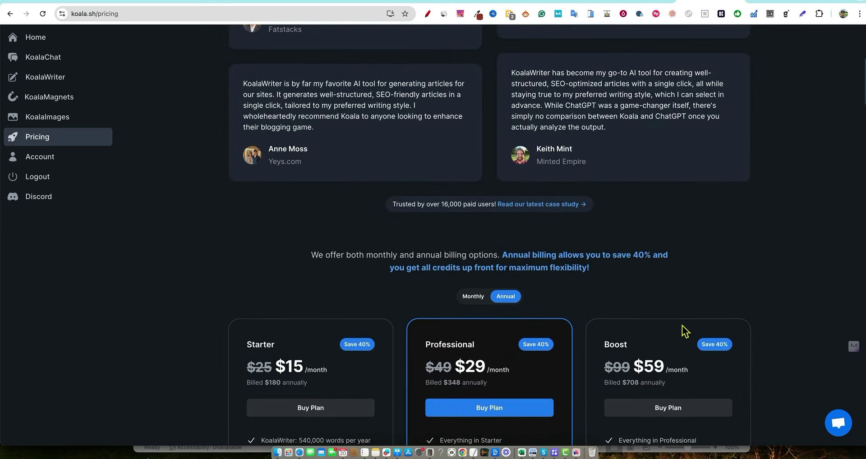